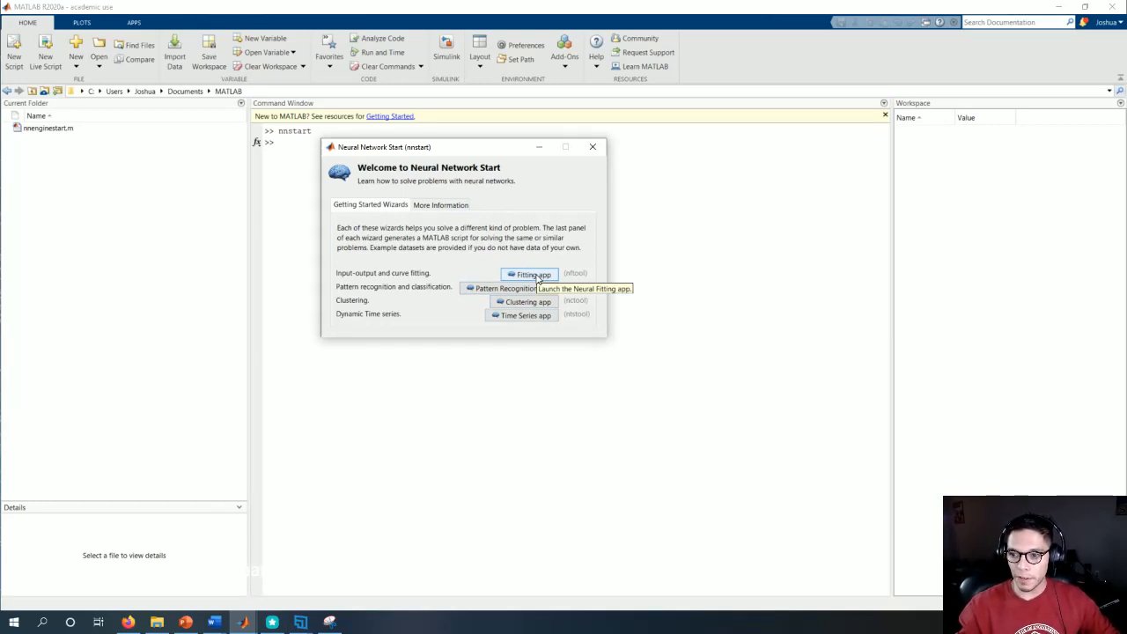
# Open the Neural Fitting app and import the Engine example data set as the inputs and targets.
pyautogui.click(532, 274)
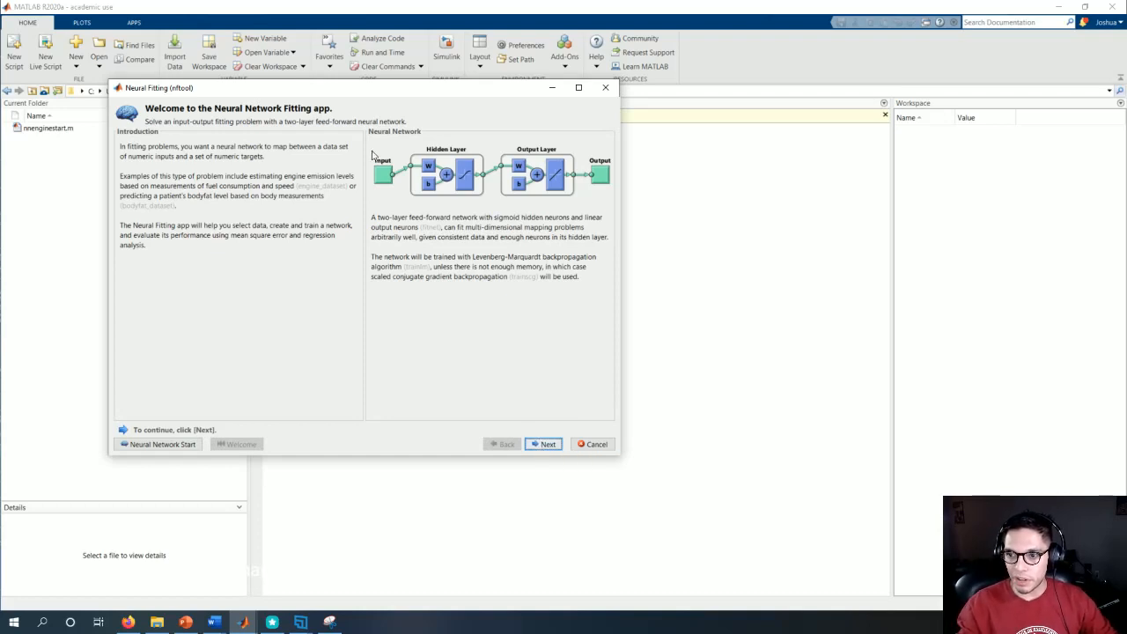
pyautogui.click(545, 444)
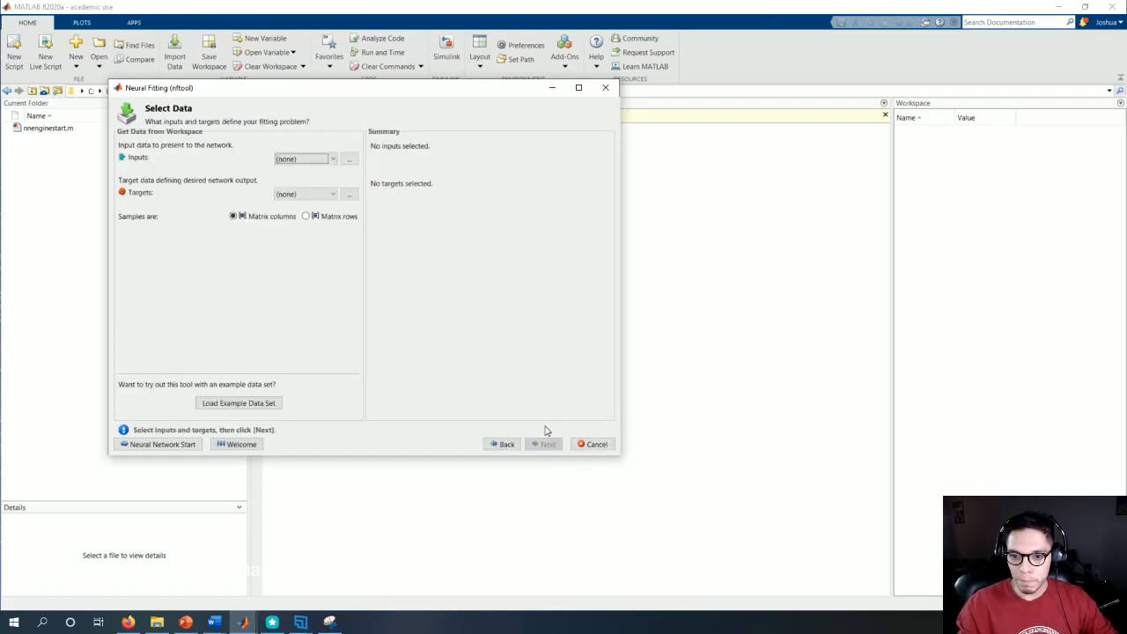
pyautogui.click(264, 404)
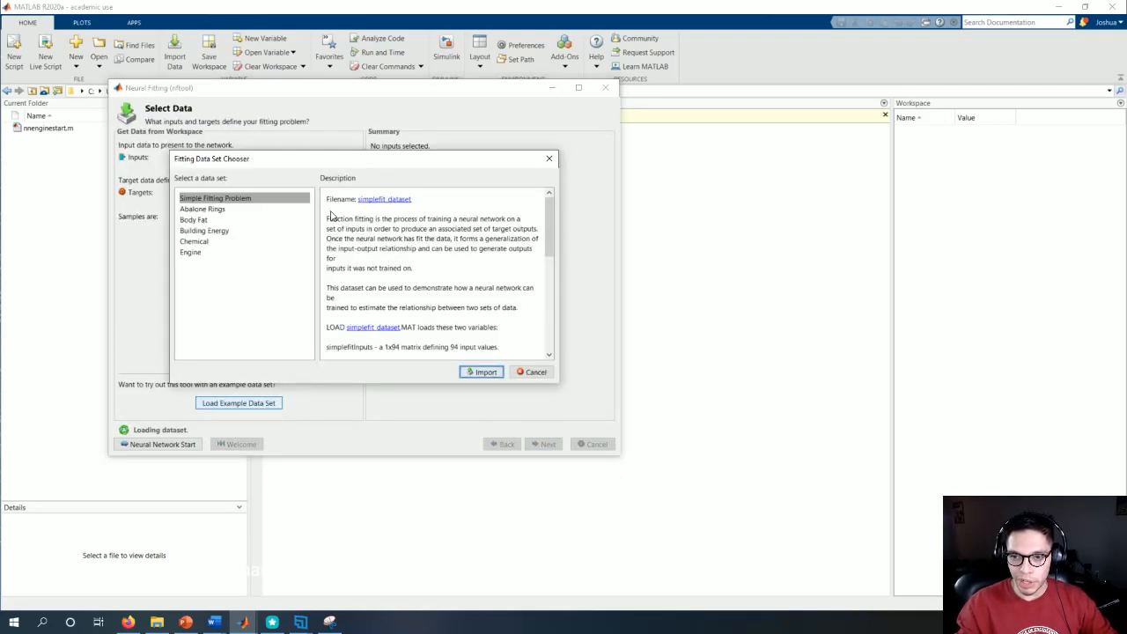
pyautogui.click(191, 252)
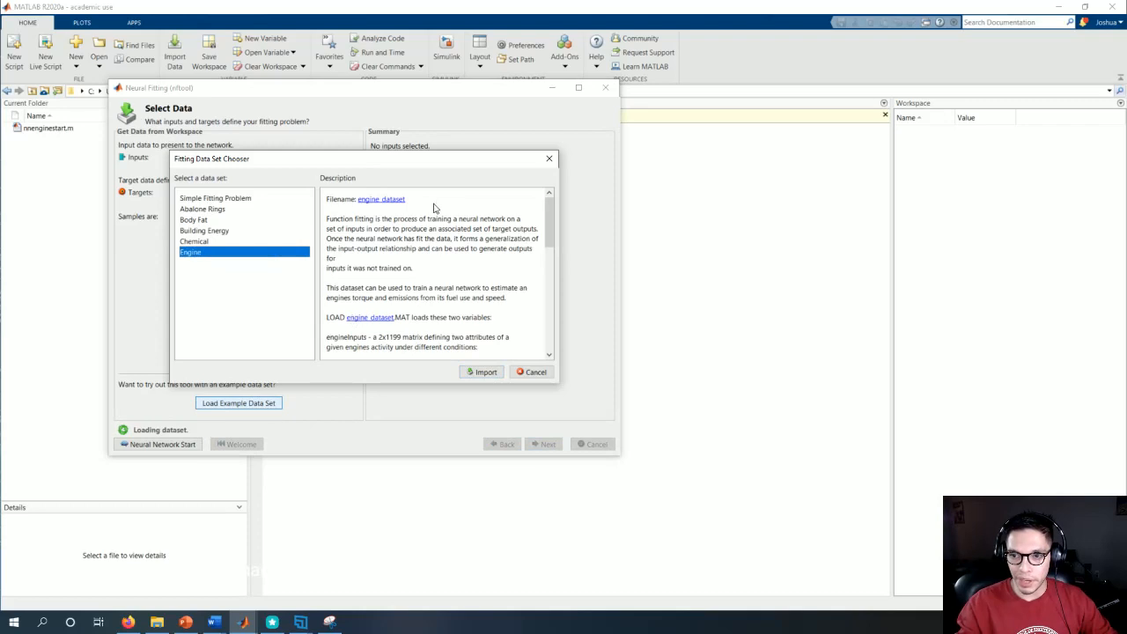
pyautogui.click(482, 372)
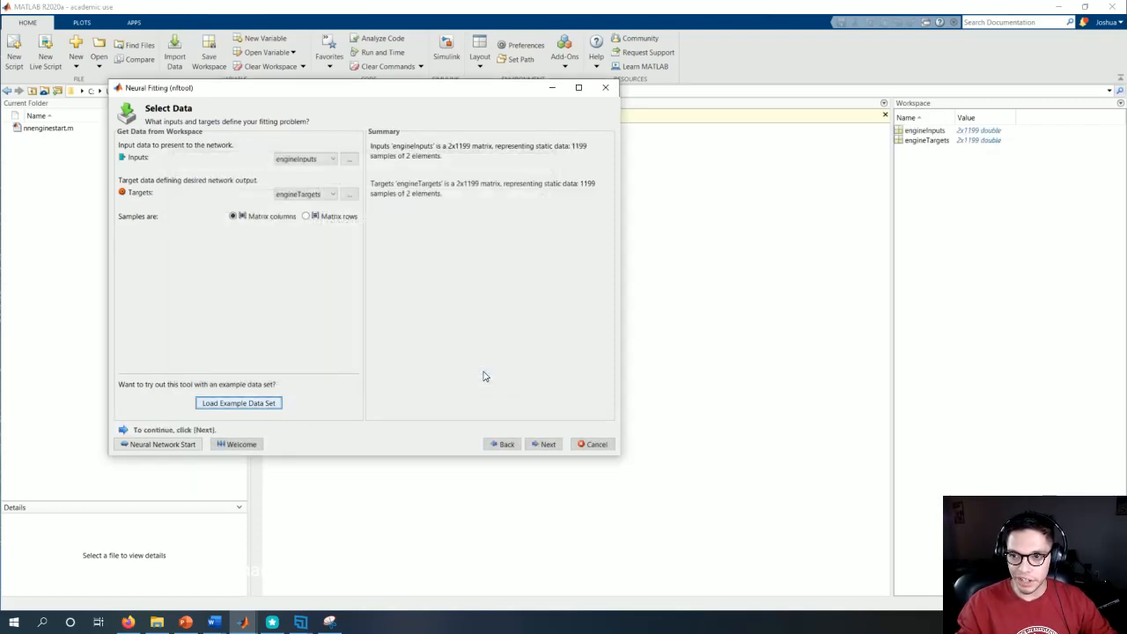
pyautogui.click(550, 445)
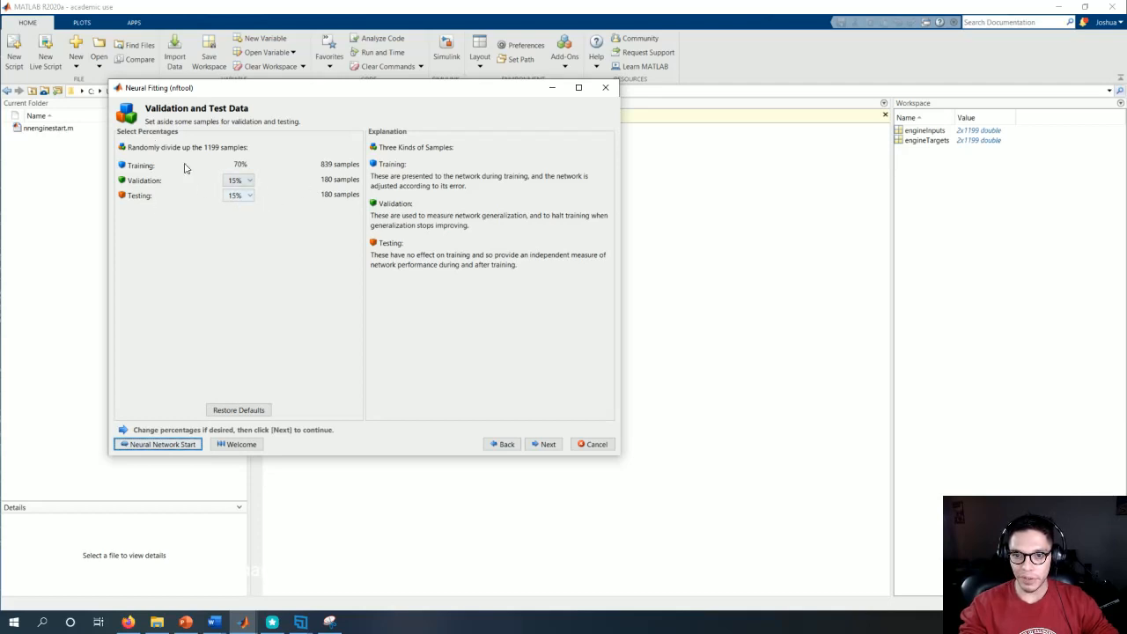
# Set both the validation and the testing share of the samples to 15%.
pyautogui.click(238, 179)
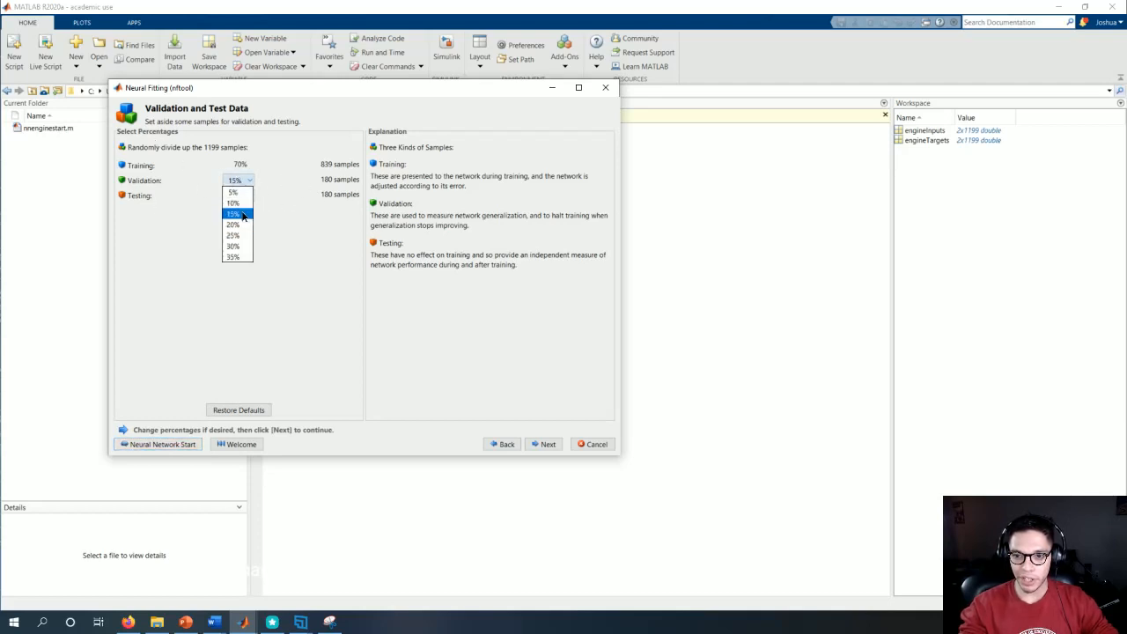
pyautogui.click(243, 215)
pyautogui.click(238, 195)
pyautogui.click(240, 229)
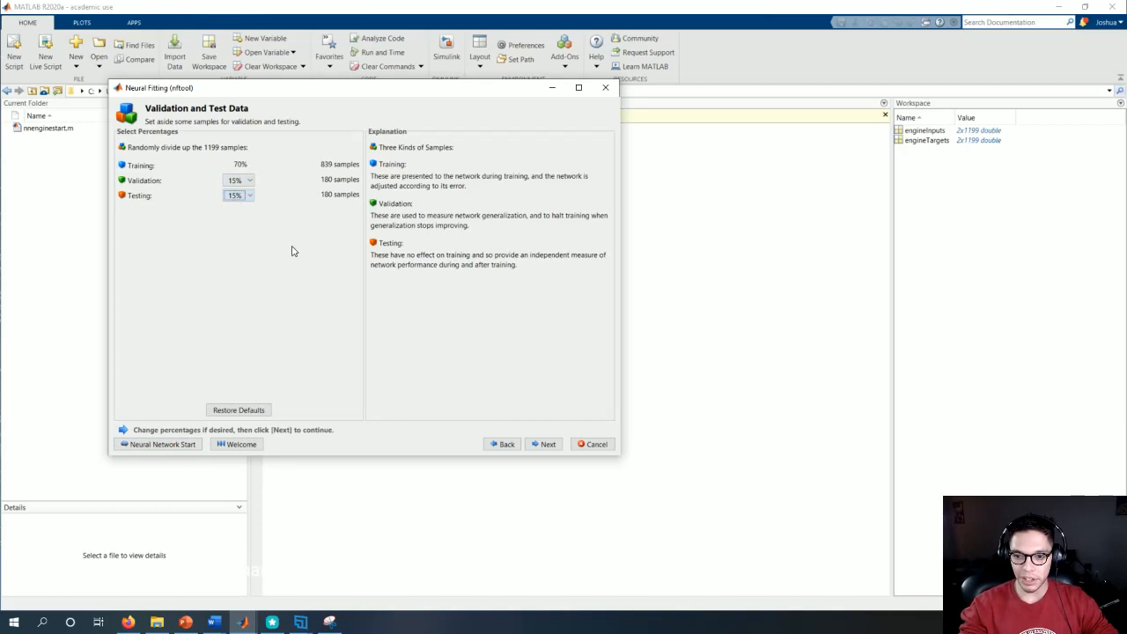
pyautogui.click(546, 444)
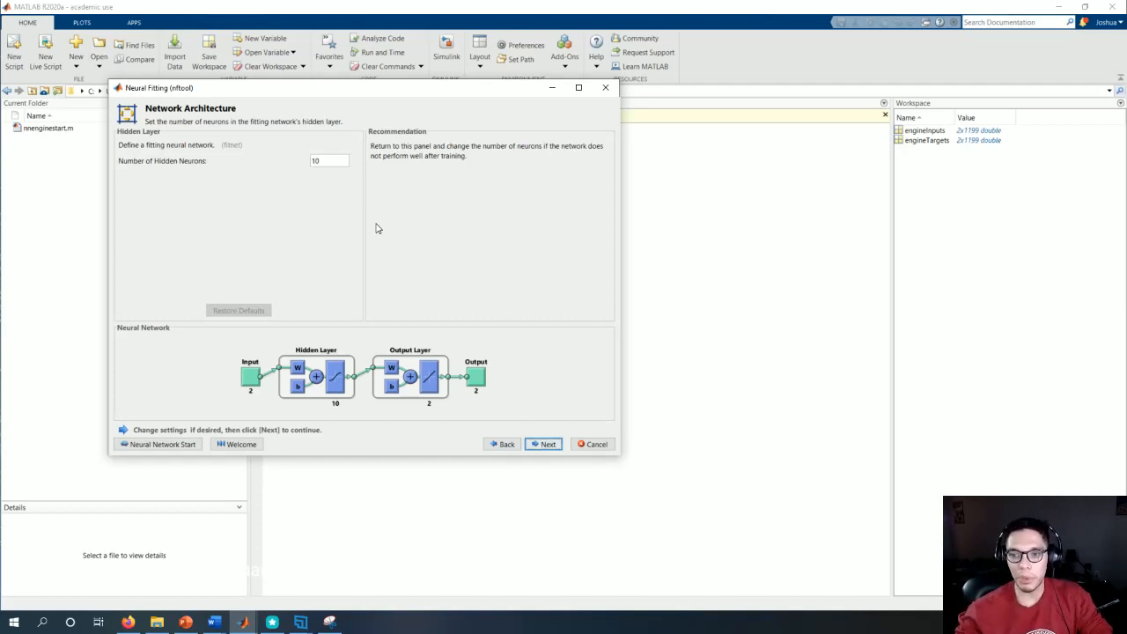
# Accept 10 hidden neurons and train the network with the Levenberg-Marquardt algorithm.
pyautogui.click(548, 446)
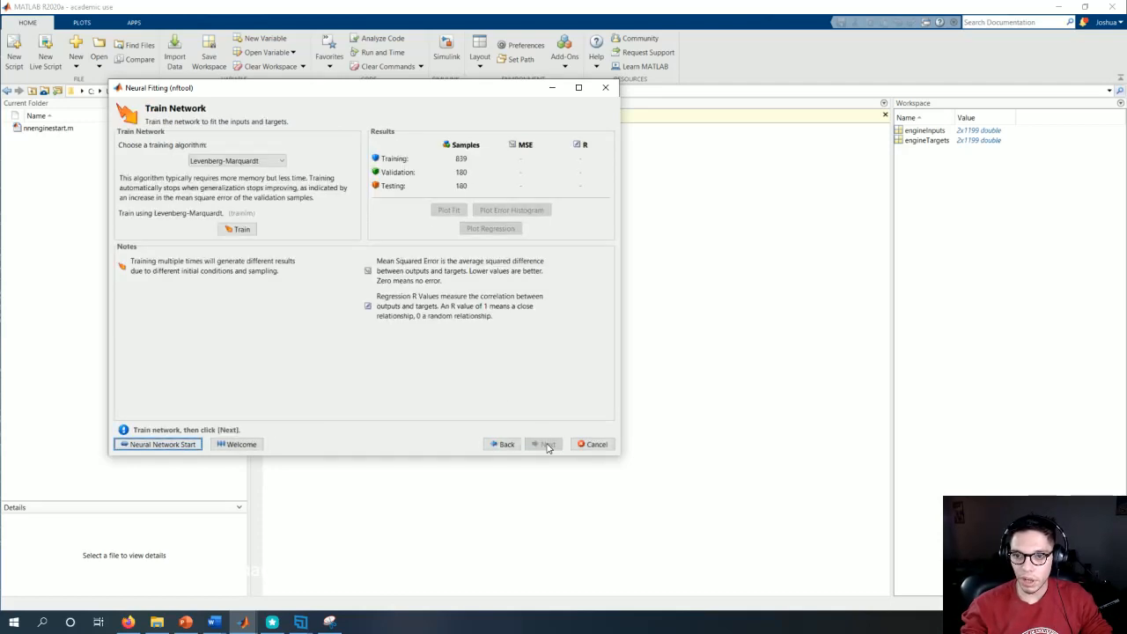
pyautogui.click(209, 162)
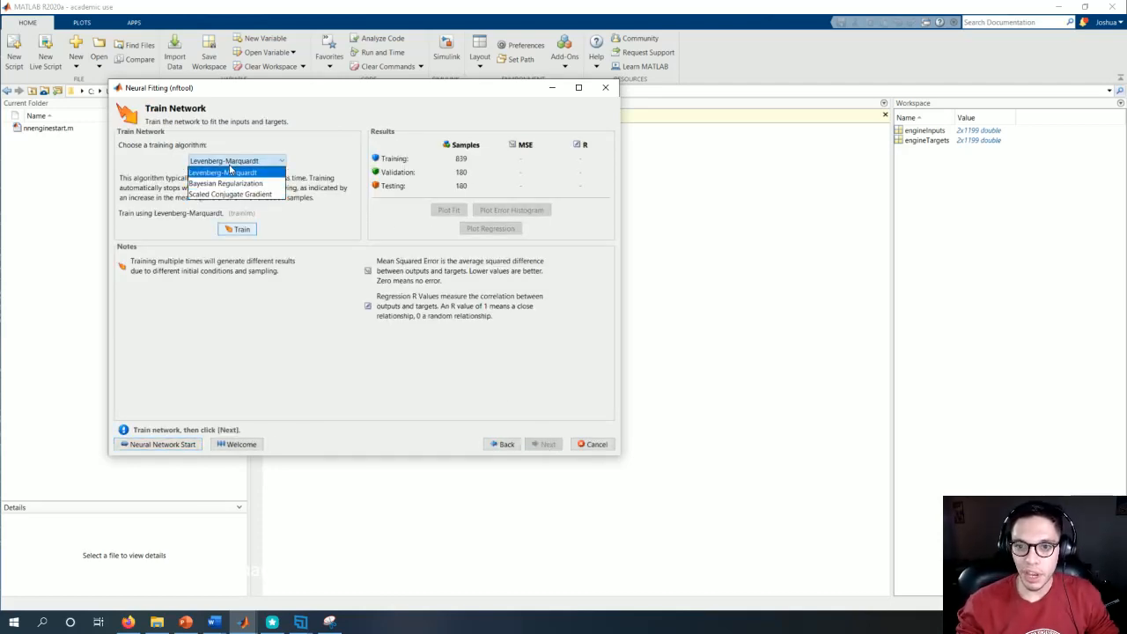
pyautogui.click(236, 162)
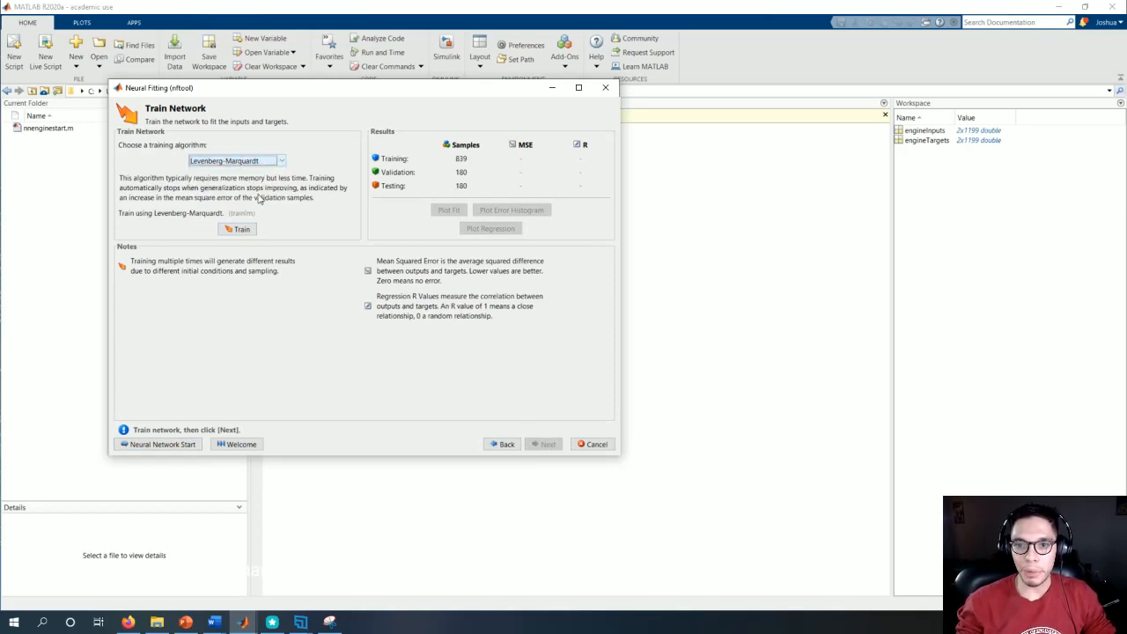
pyautogui.click(253, 161)
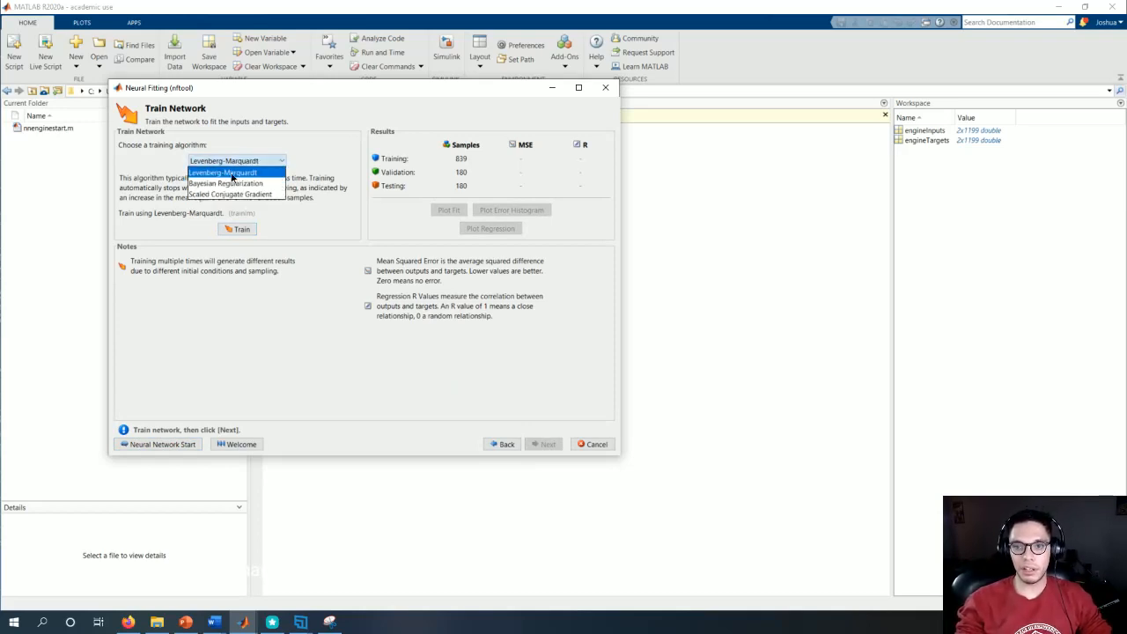
pyautogui.click(232, 174)
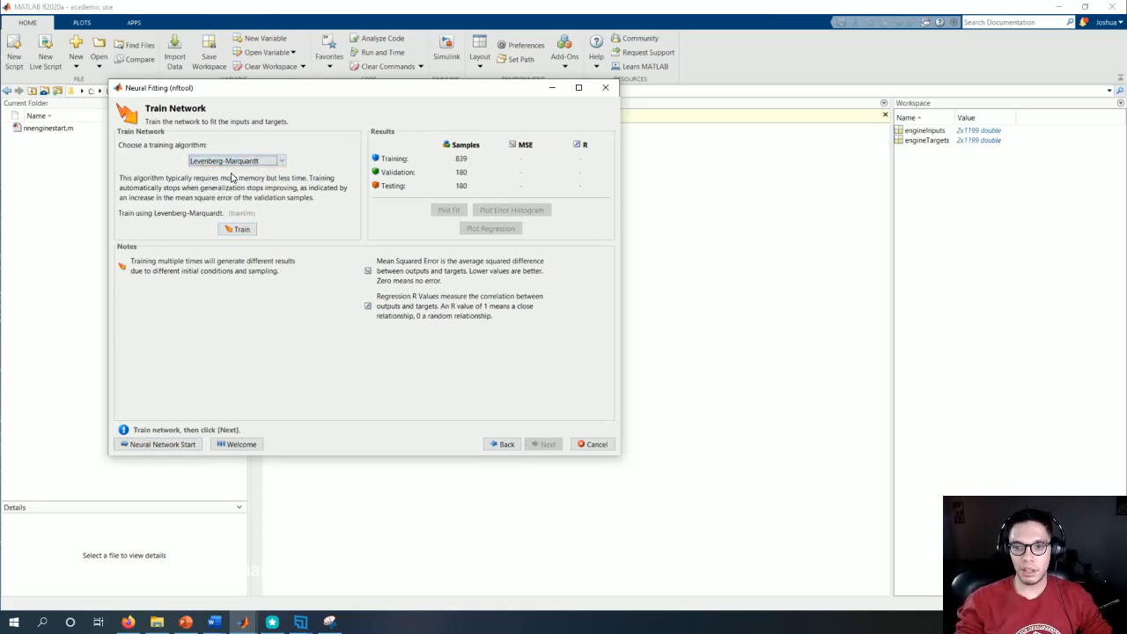
pyautogui.click(241, 228)
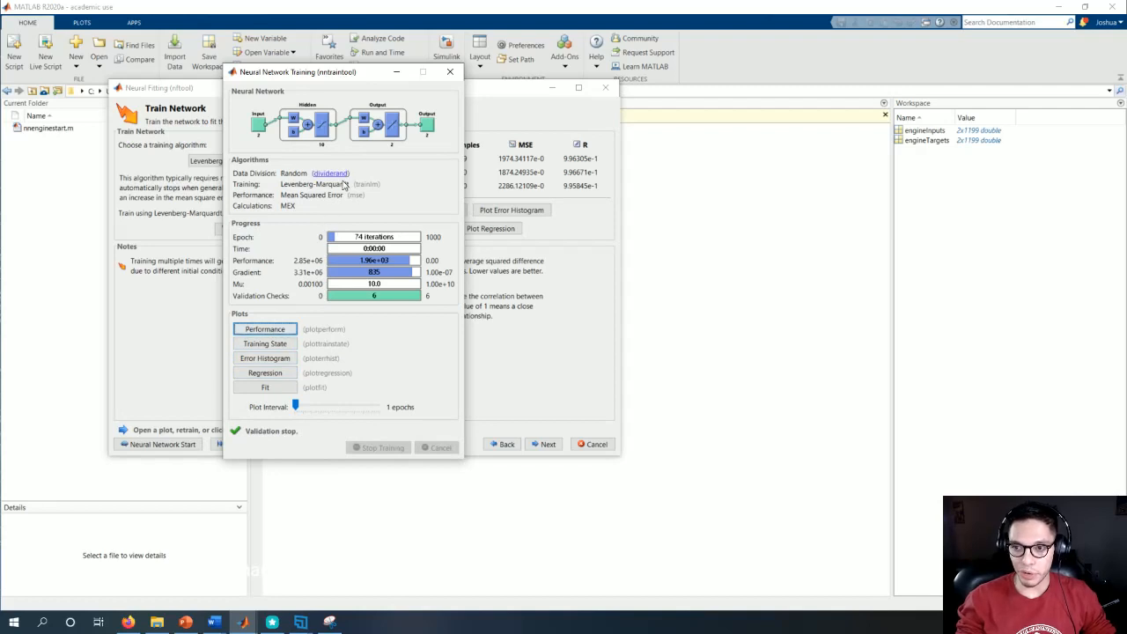
# Examine the training performance plot for the mean squared error per epoch, and close it.
pyautogui.click(286, 331)
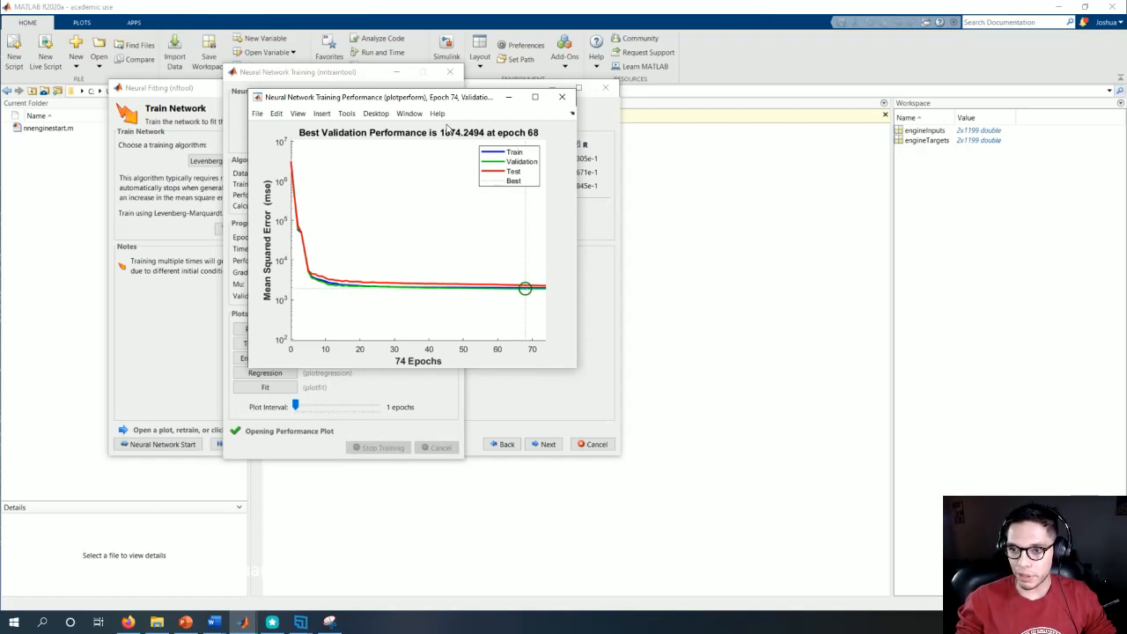
pyautogui.moveTo(430, 103); pyautogui.dragTo(415, 204)
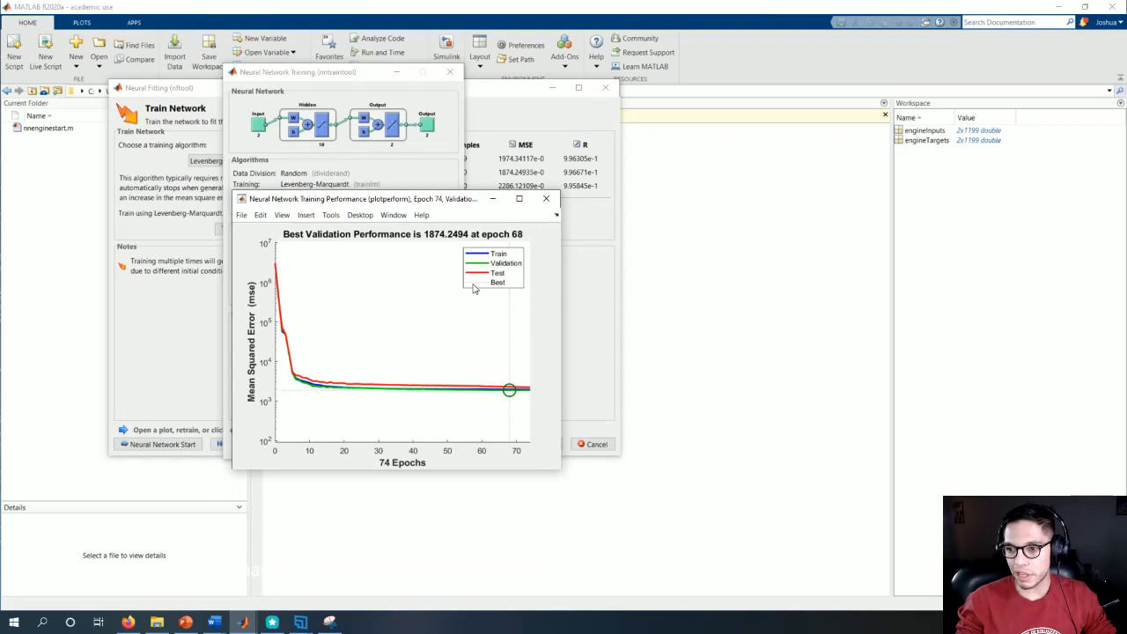
pyautogui.moveTo(451, 199); pyautogui.dragTo(413, 185)
pyautogui.click(507, 183)
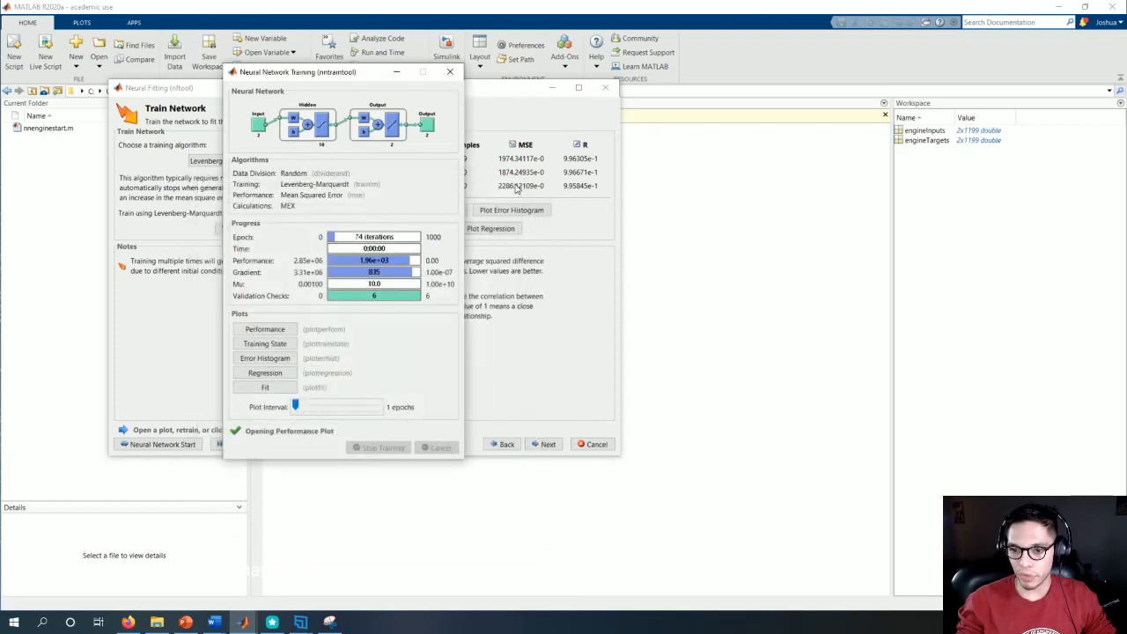
# Examine the regression plots and the error histogram of the trained network, and close them along with the training window.
pyautogui.click(280, 373)
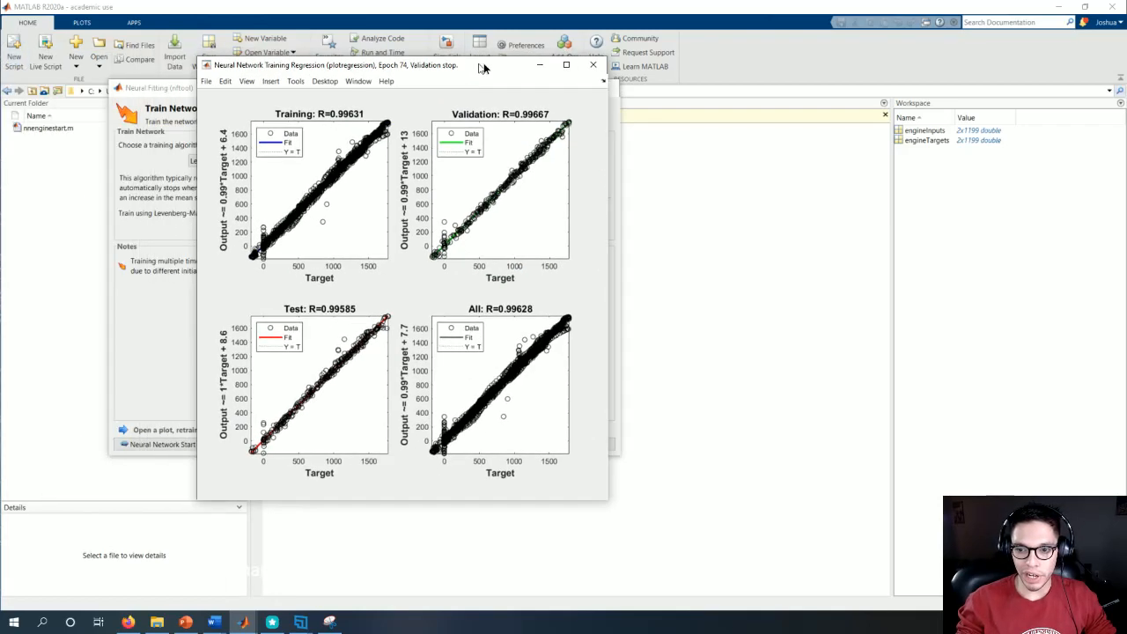
pyautogui.moveTo(483, 68); pyautogui.dragTo(636, 55)
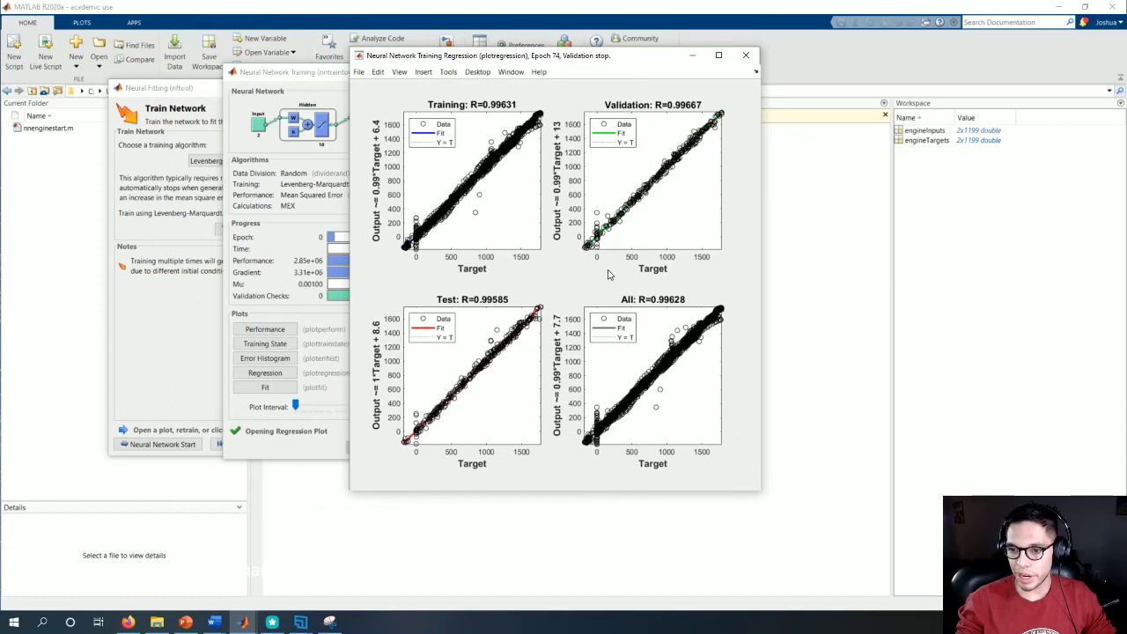
pyautogui.click(746, 54)
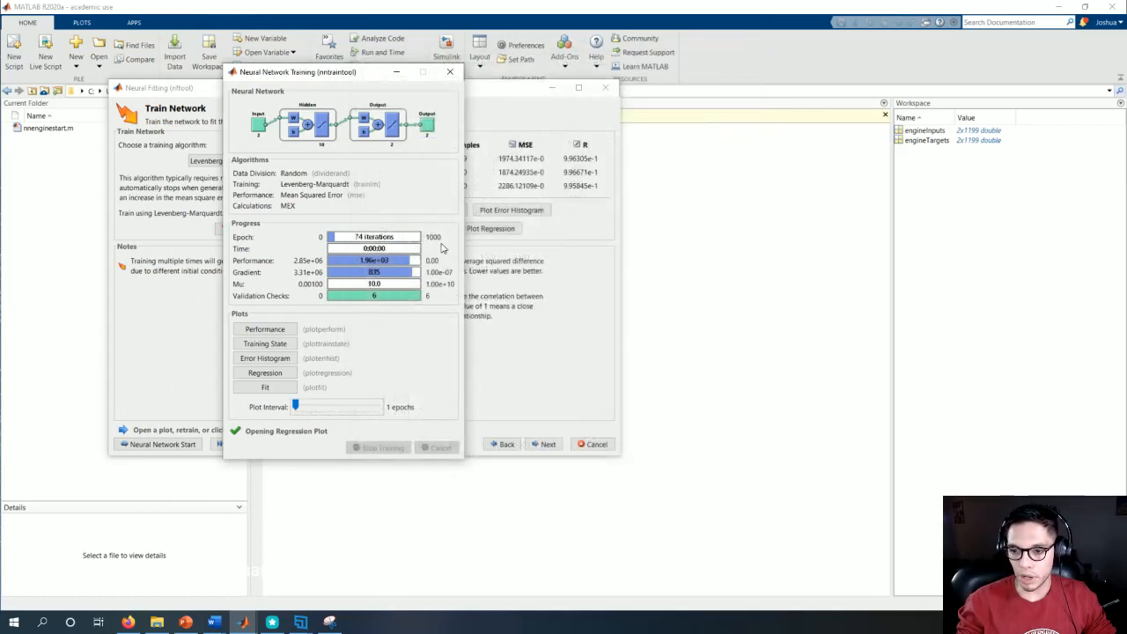
pyautogui.click(268, 358)
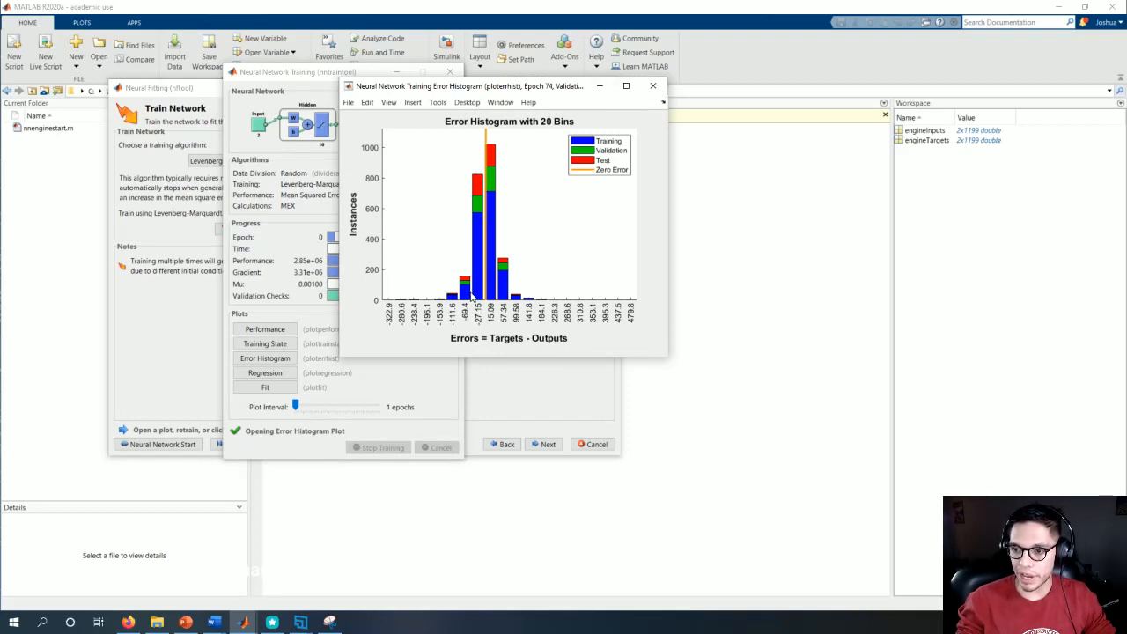
pyautogui.click(652, 85)
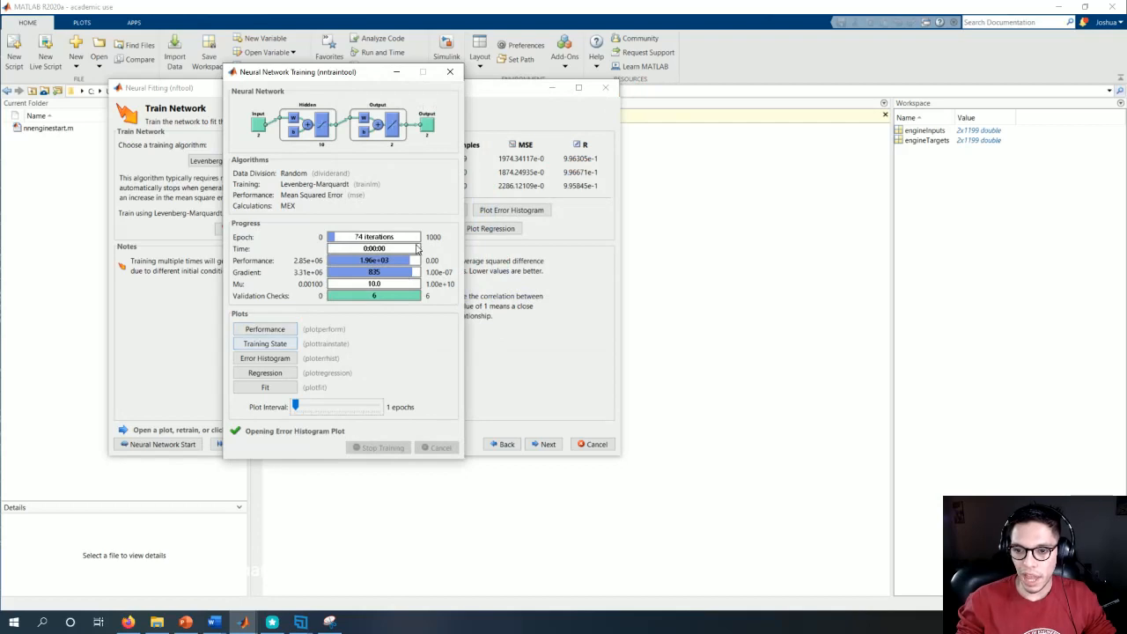
pyautogui.click(450, 71)
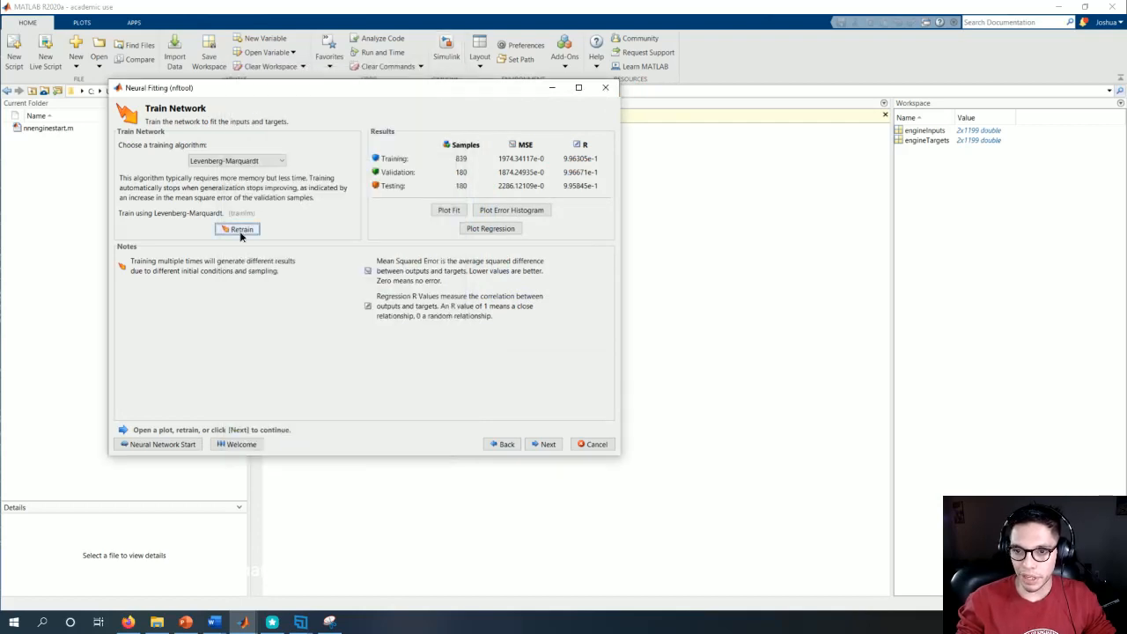
# Retrain the network with the same settings and review the new run's performance plot.
pyautogui.click(238, 230)
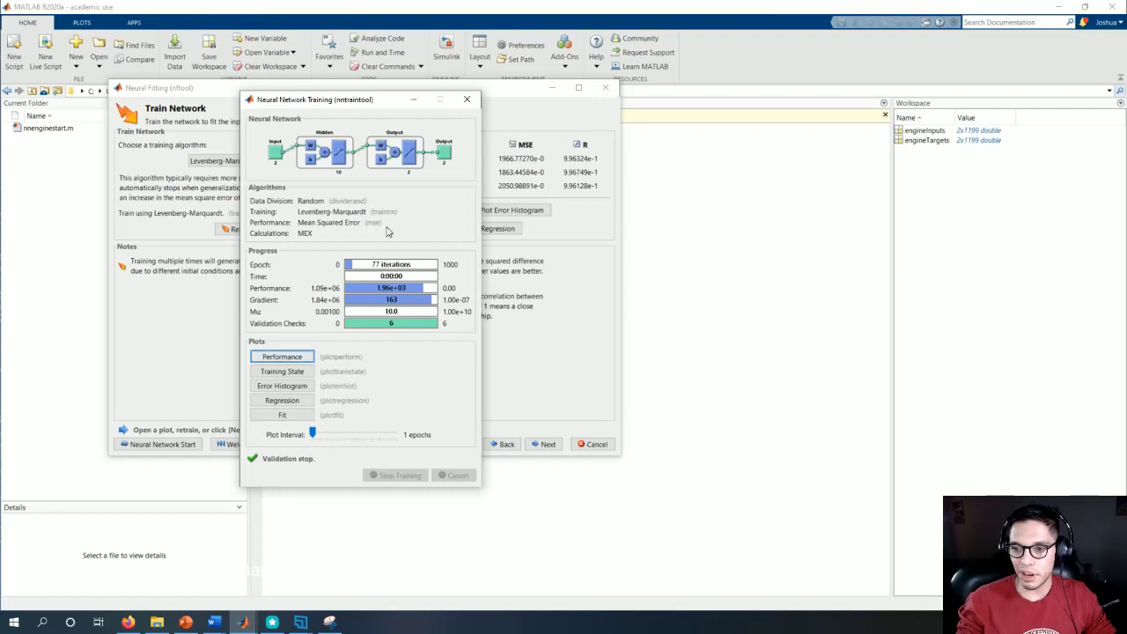
pyautogui.click(286, 358)
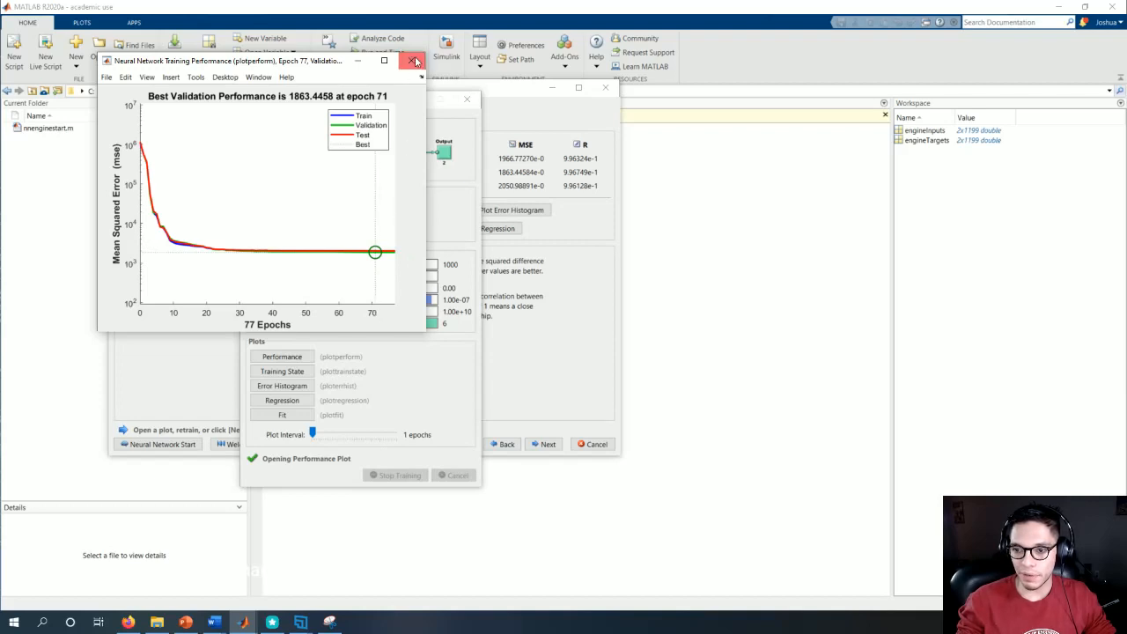
pyautogui.click(411, 62)
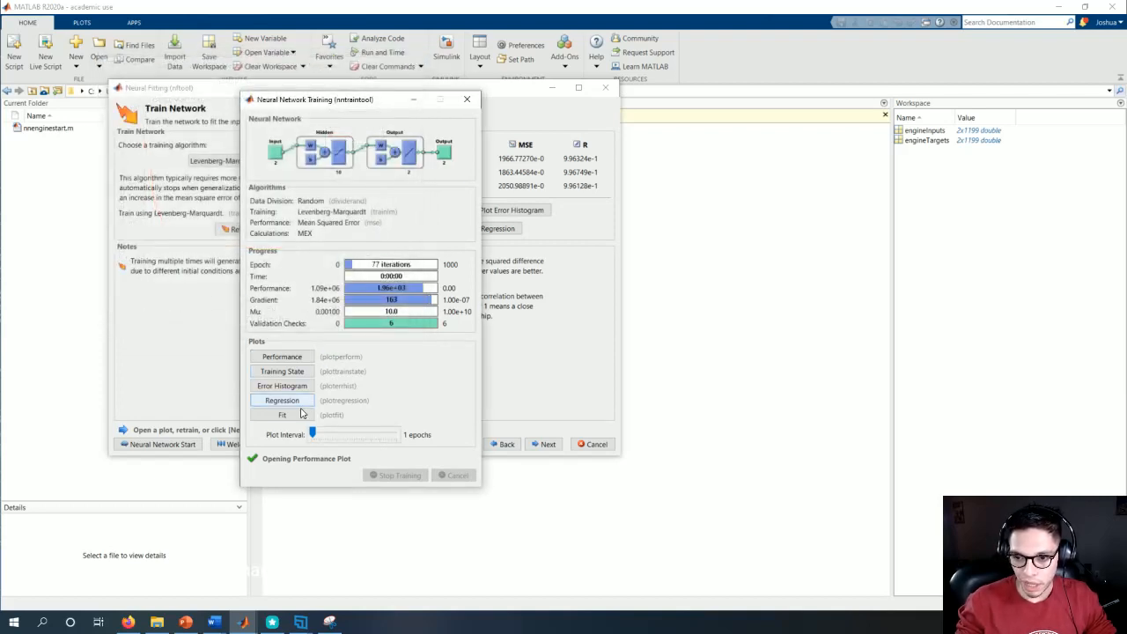
# Review the retrained network's regression plots and error histogram, and close the training results.
pyautogui.click(294, 401)
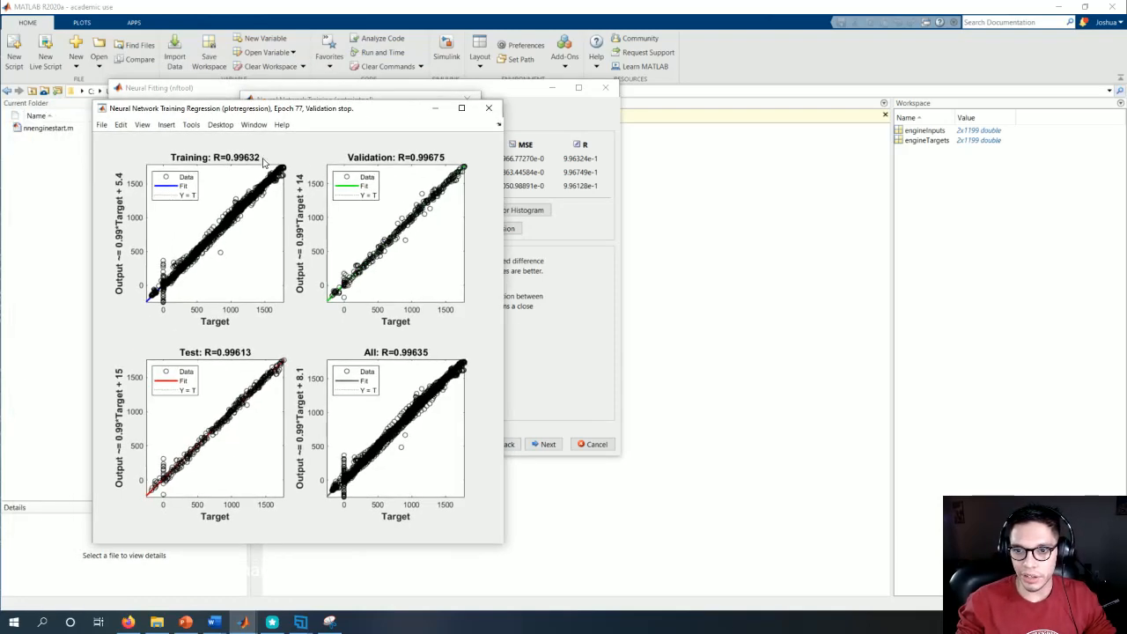
pyautogui.click(489, 107)
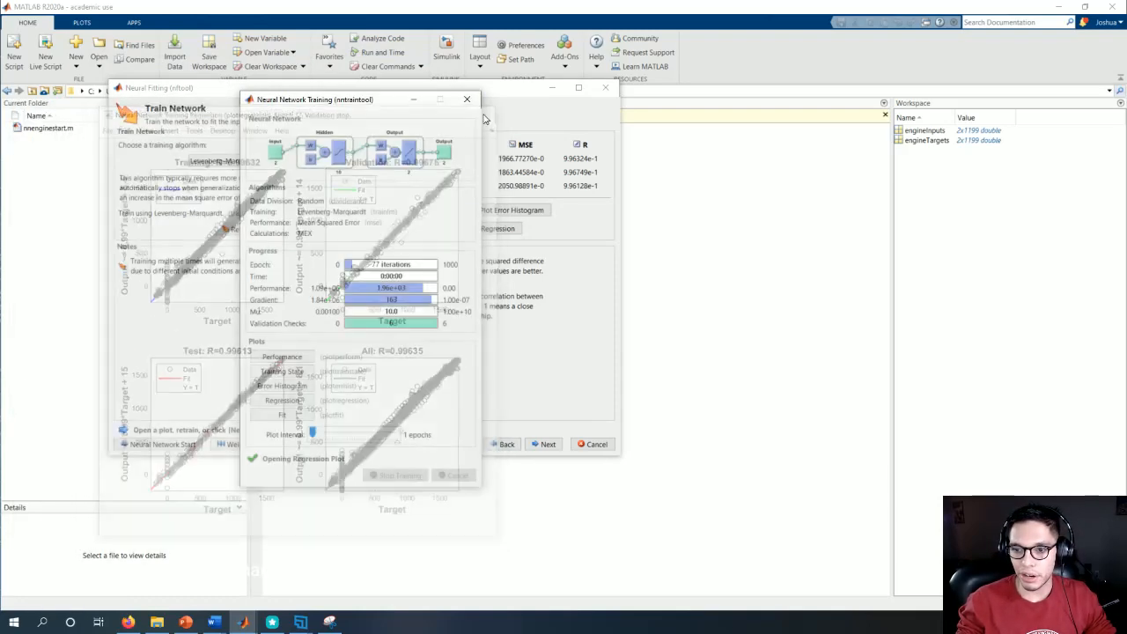
pyautogui.click(306, 389)
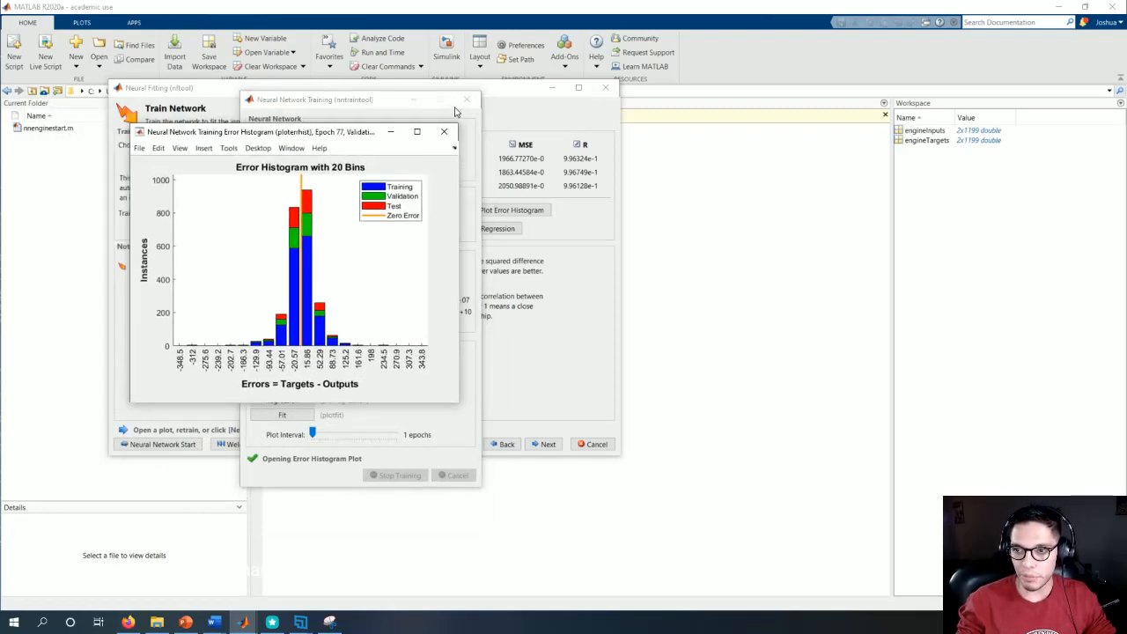
pyautogui.click(444, 131)
pyautogui.click(466, 99)
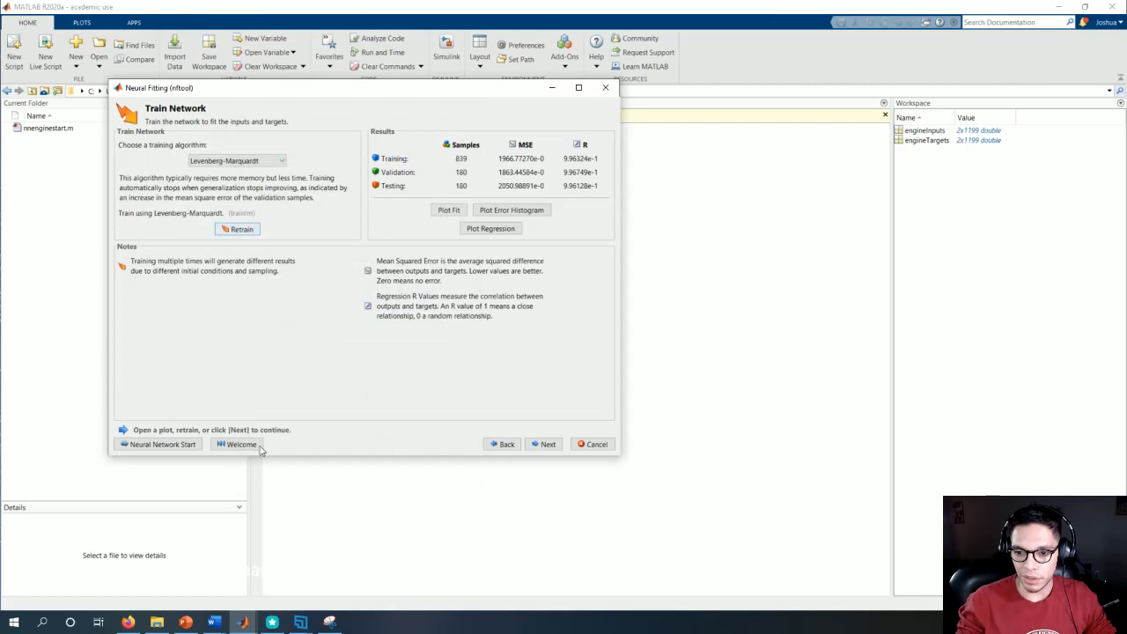
# Change the number of hidden neurons to 50 and train the network again.
pyautogui.click(503, 443)
pyautogui.moveTo(327, 161); pyautogui.dragTo(297, 161)
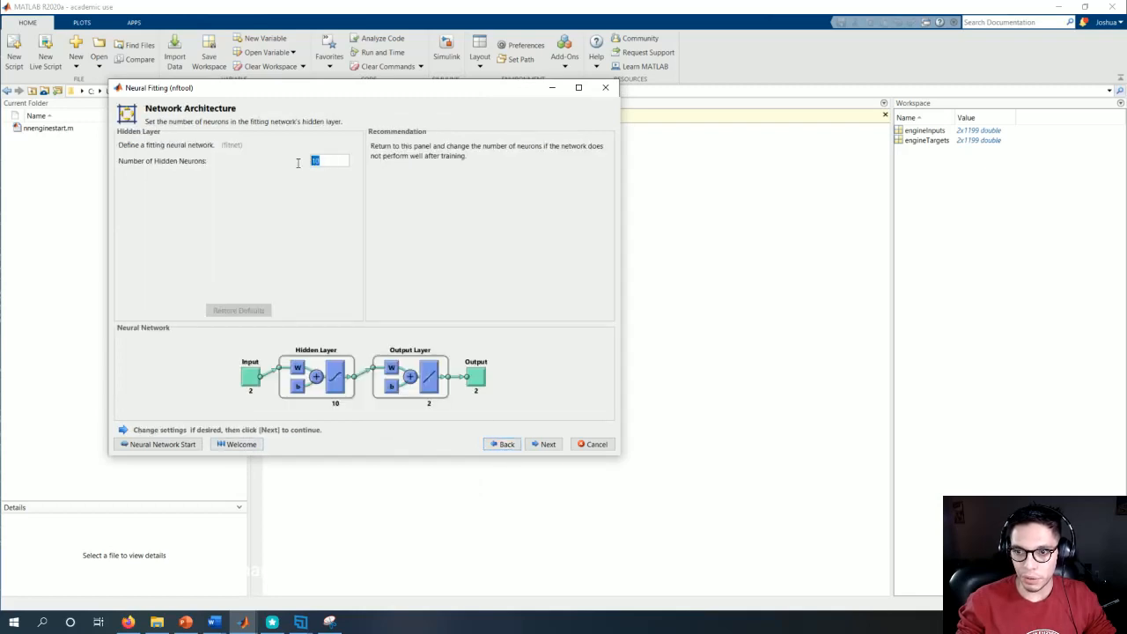
pyautogui.write('5')
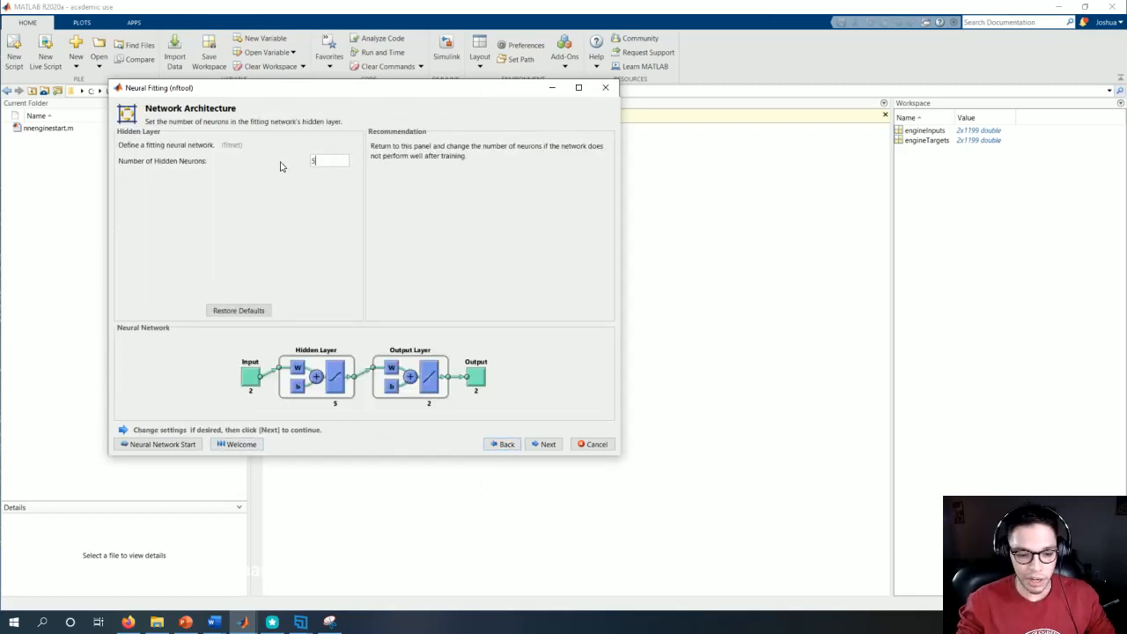
pyautogui.click(546, 444)
pyautogui.click(247, 228)
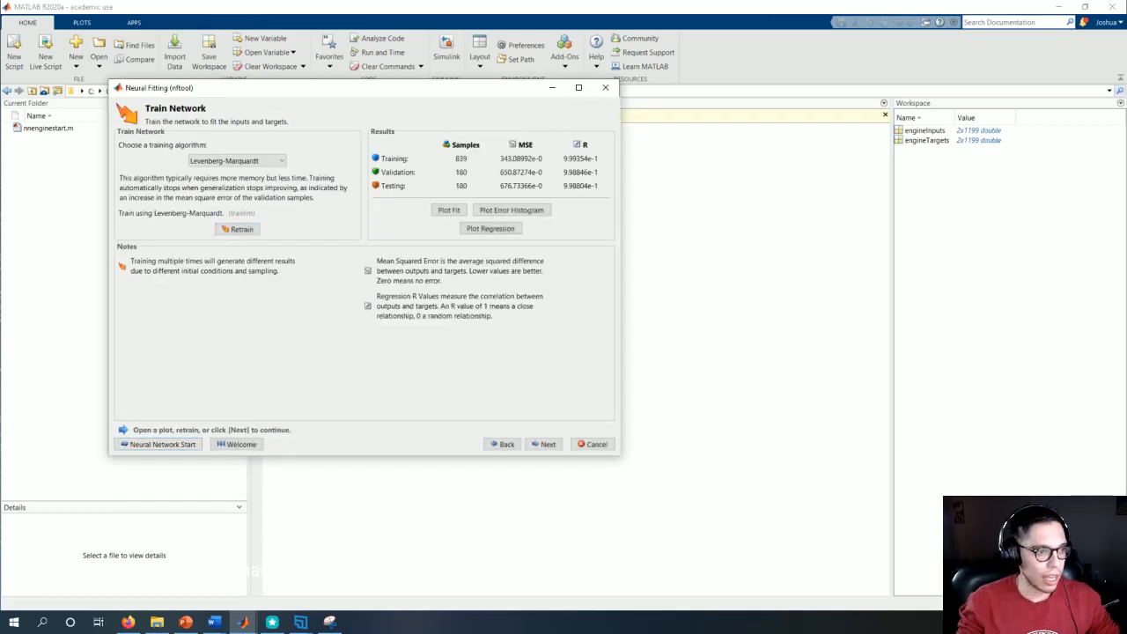
pyautogui.moveTo(253, 124); pyautogui.dragTo(324, 83)
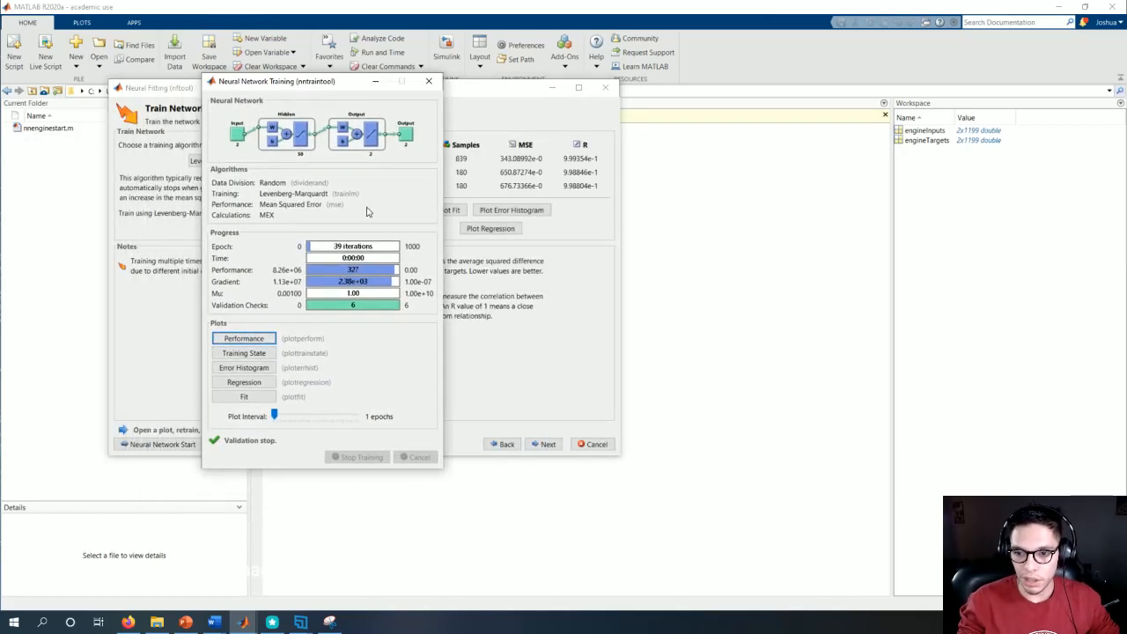
# Review the performance plot of the network with 50 hidden neurons and close it.
pyautogui.click(244, 338)
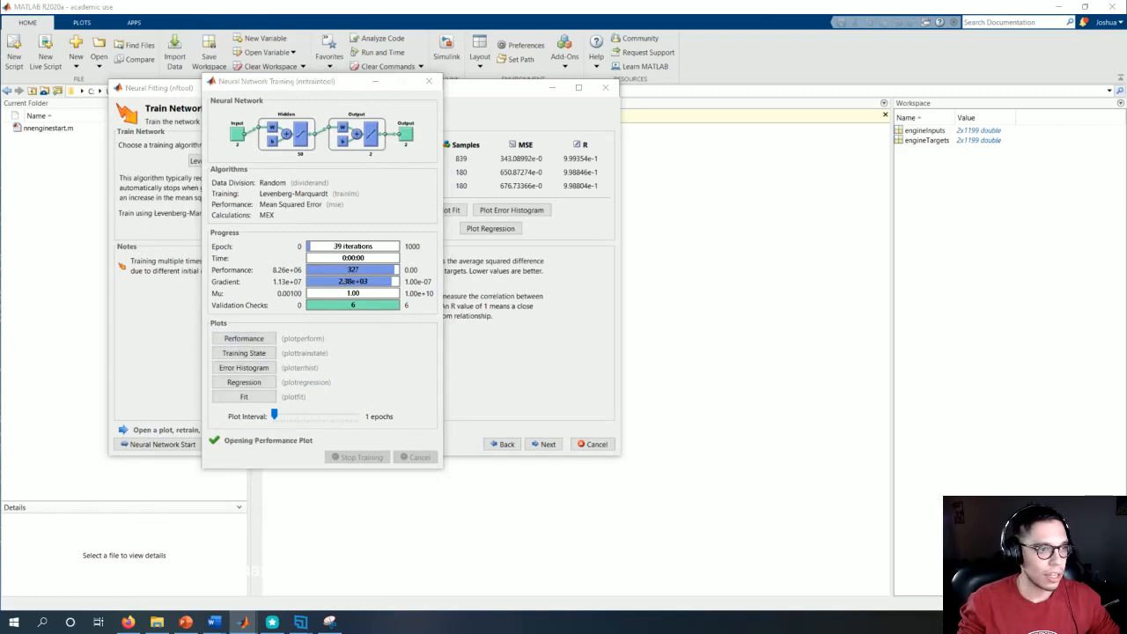
pyautogui.moveTo(133, 75); pyautogui.dragTo(296, 51)
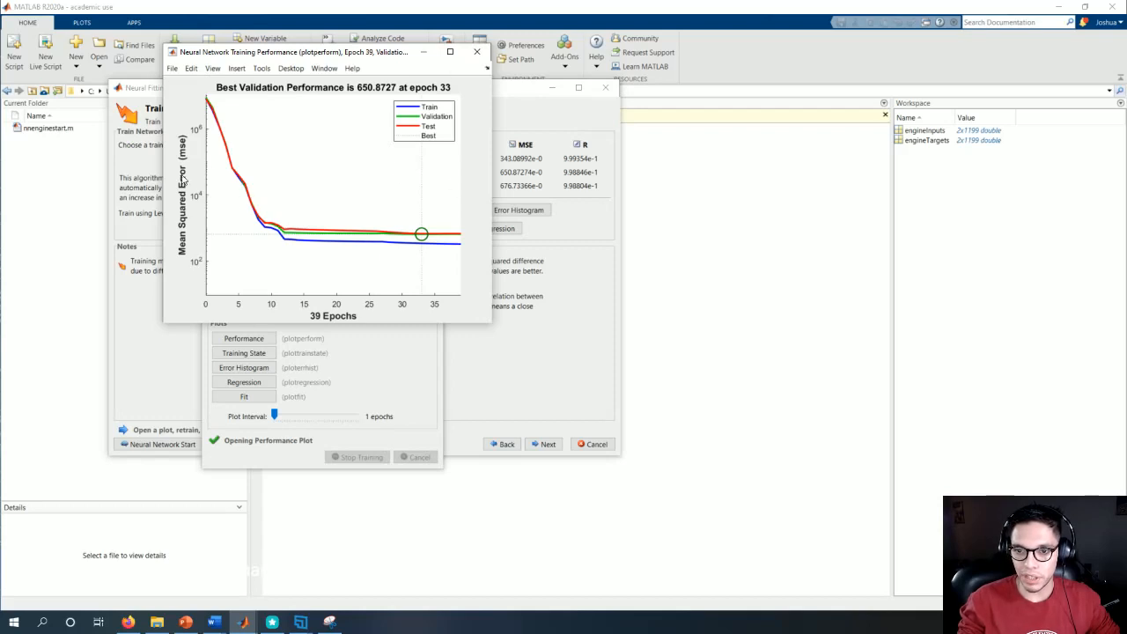
pyautogui.click(477, 51)
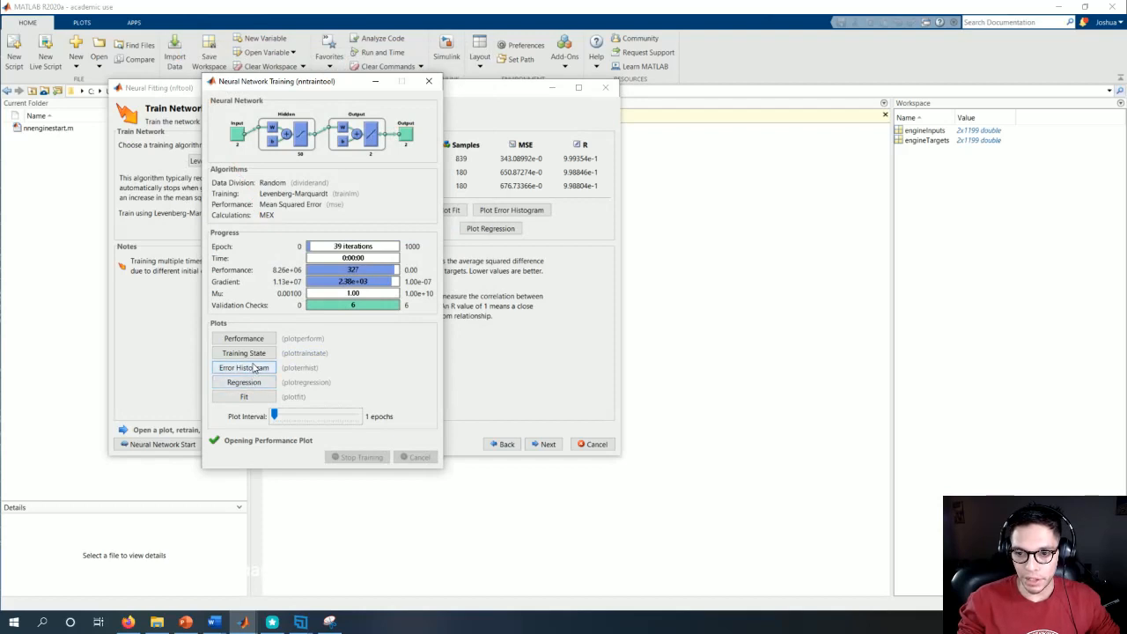
# Review the 50-neuron network's regression plots and error histogram, and close them along with the training window.
pyautogui.click(252, 382)
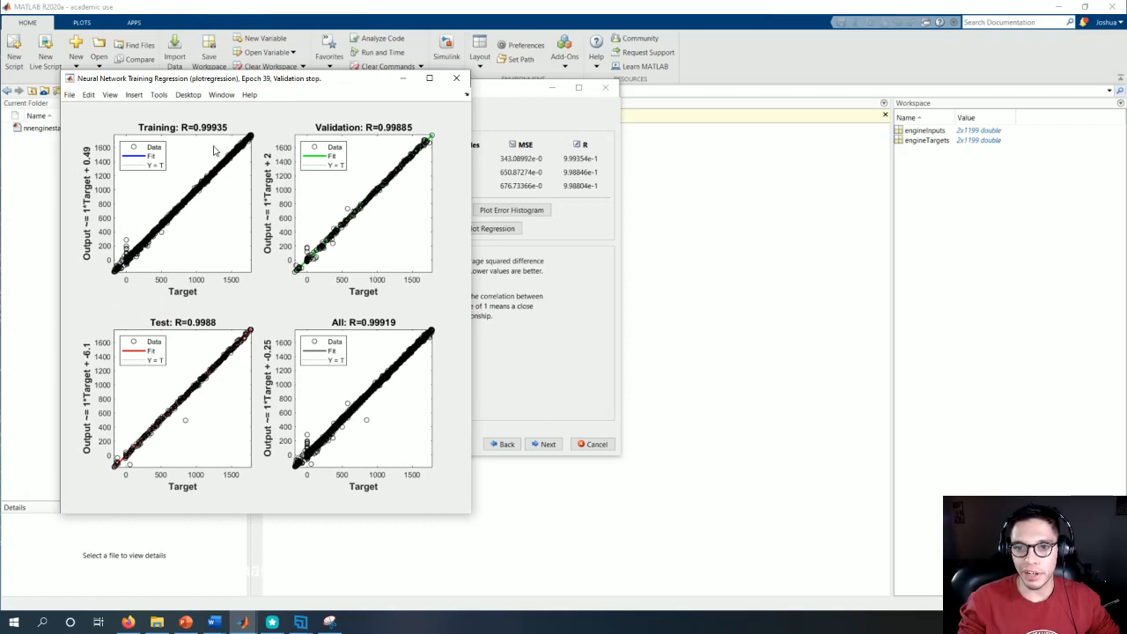
pyautogui.click(455, 78)
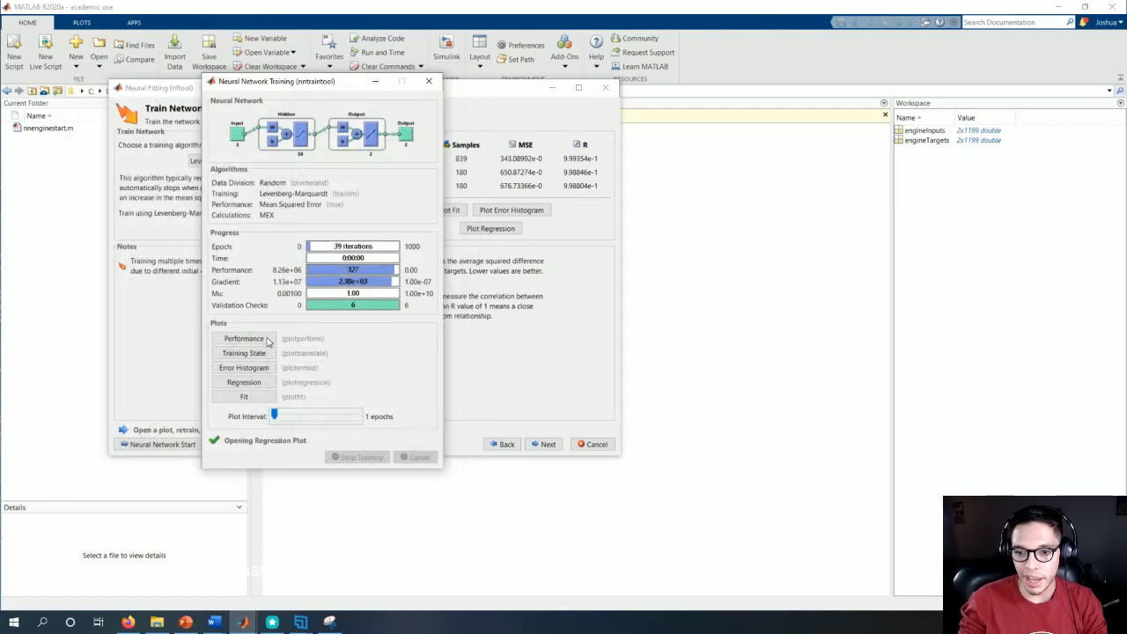
pyautogui.click(243, 367)
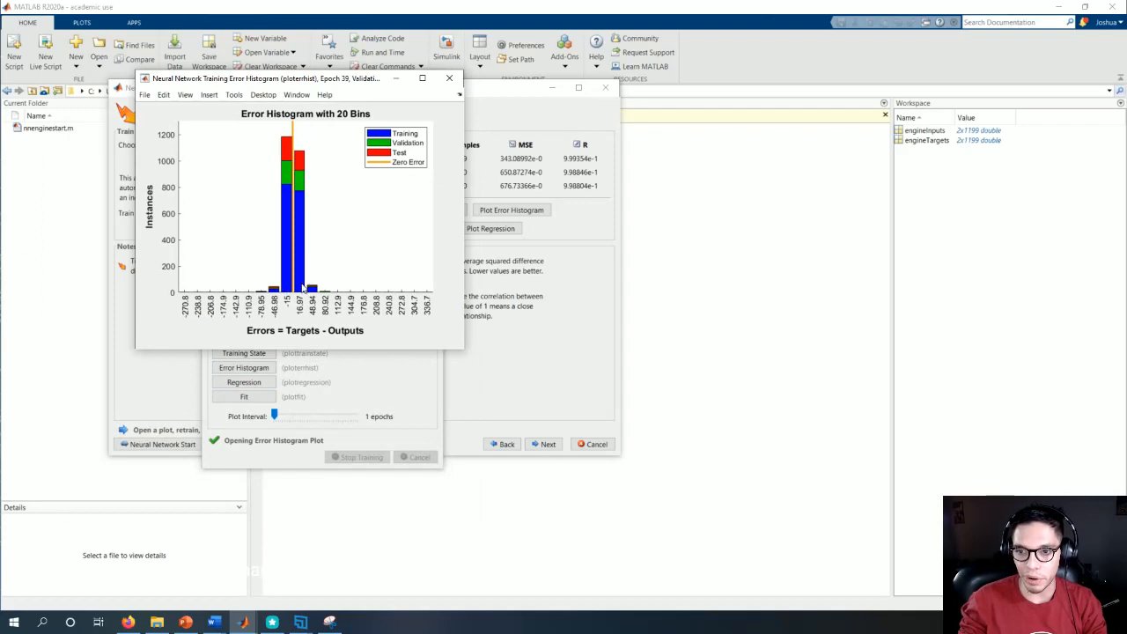
pyautogui.click(449, 78)
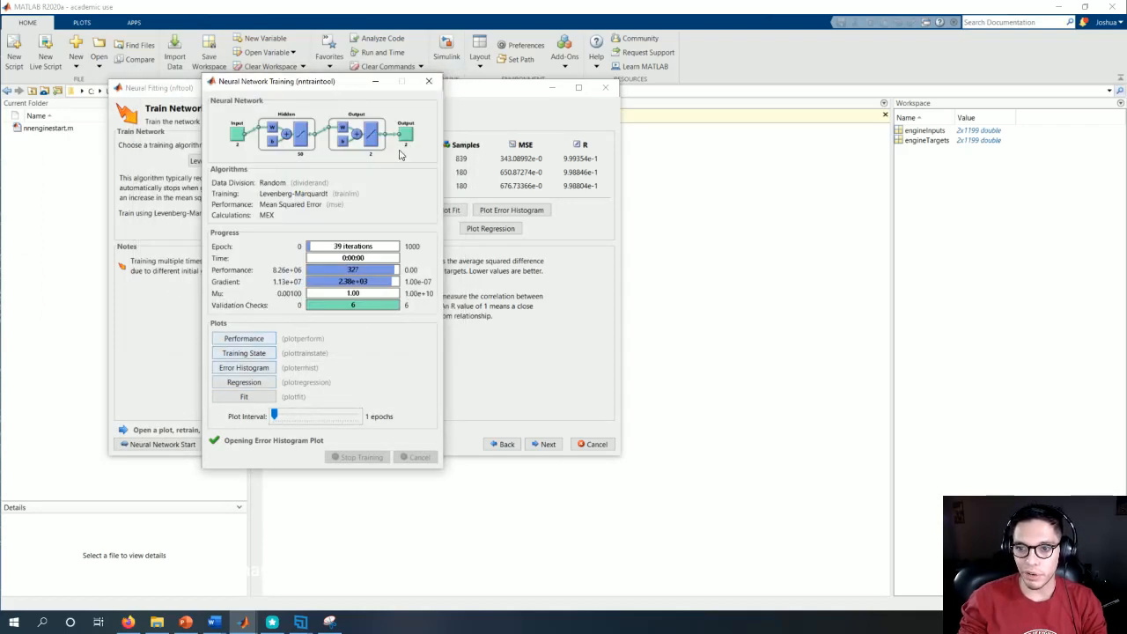
pyautogui.click(431, 81)
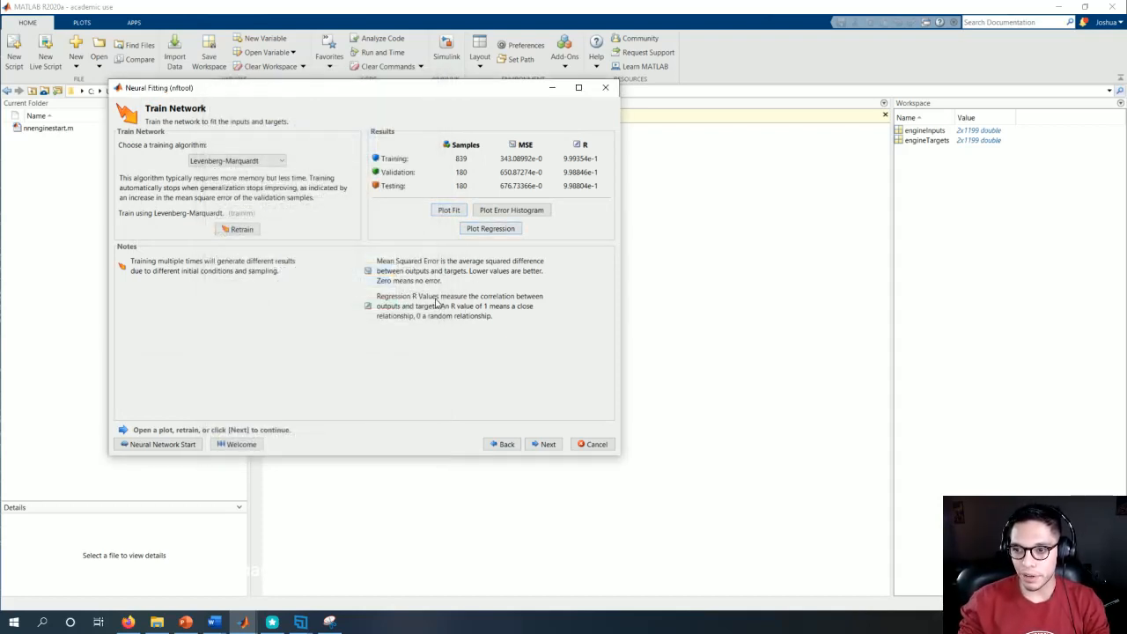
# Test the trained network on additional data, using engineInputs as inputs and engineTargets as targets.
pyautogui.click(542, 444)
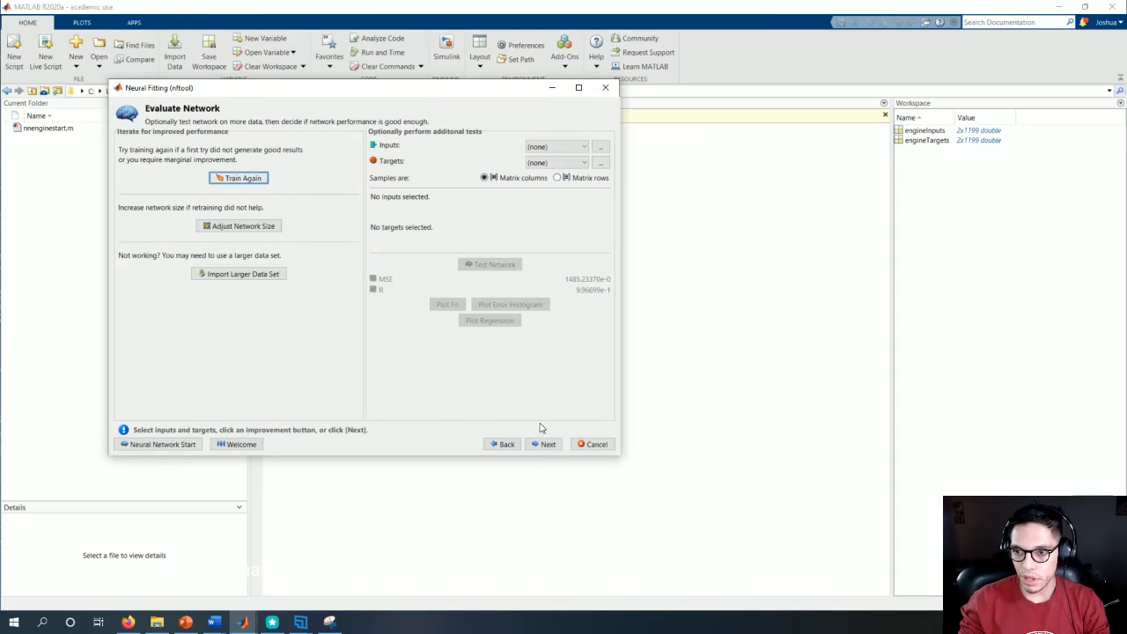
pyautogui.click(560, 147)
pyautogui.click(547, 169)
pyautogui.click(556, 163)
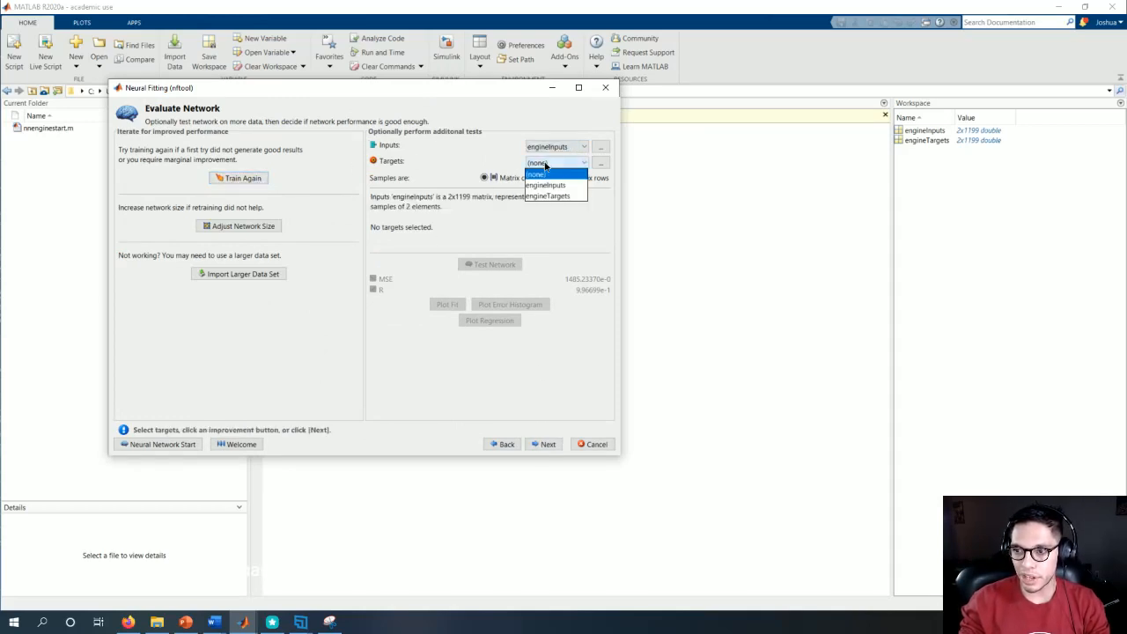
pyautogui.click(544, 196)
pyautogui.click(483, 265)
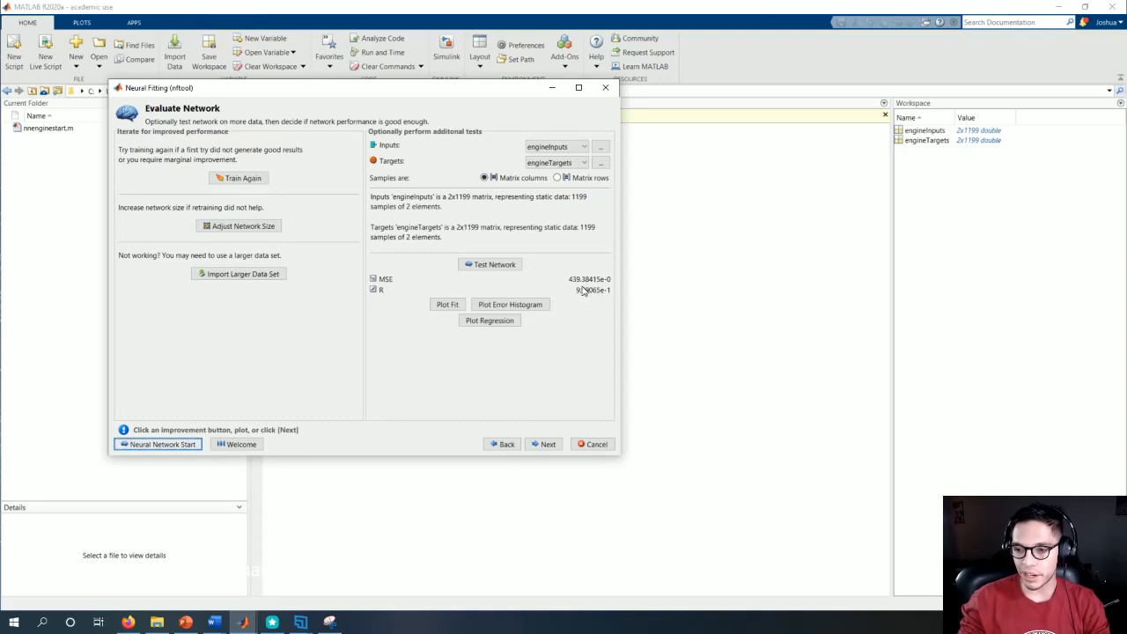
# Review the error histogram and regression plot of the additional test, closing each plot.
pyautogui.click(513, 307)
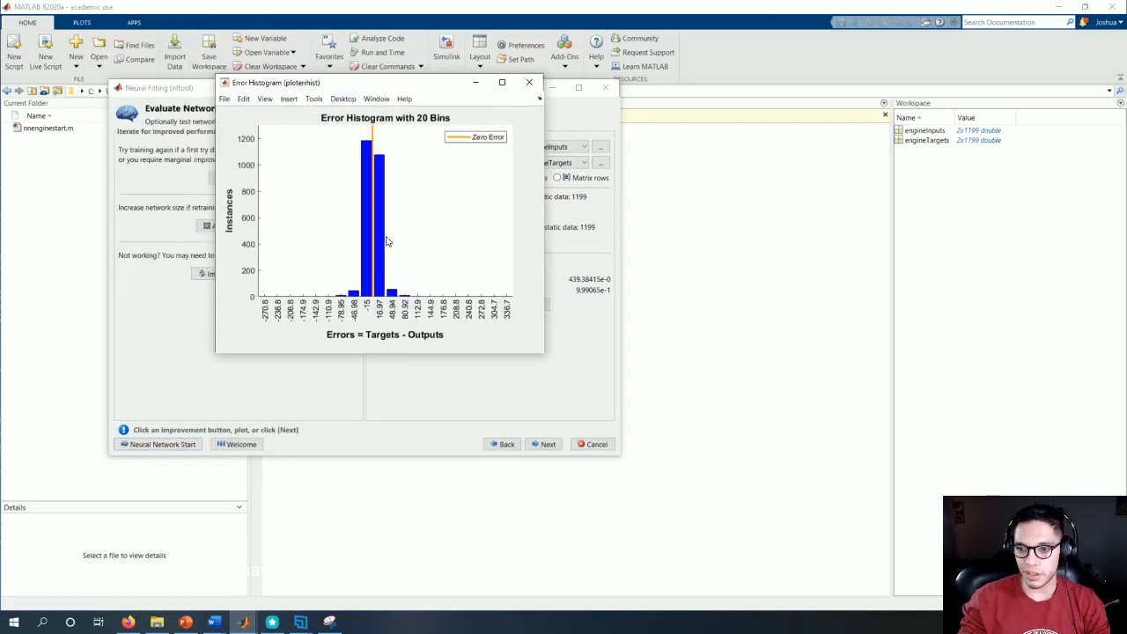
pyautogui.click(529, 82)
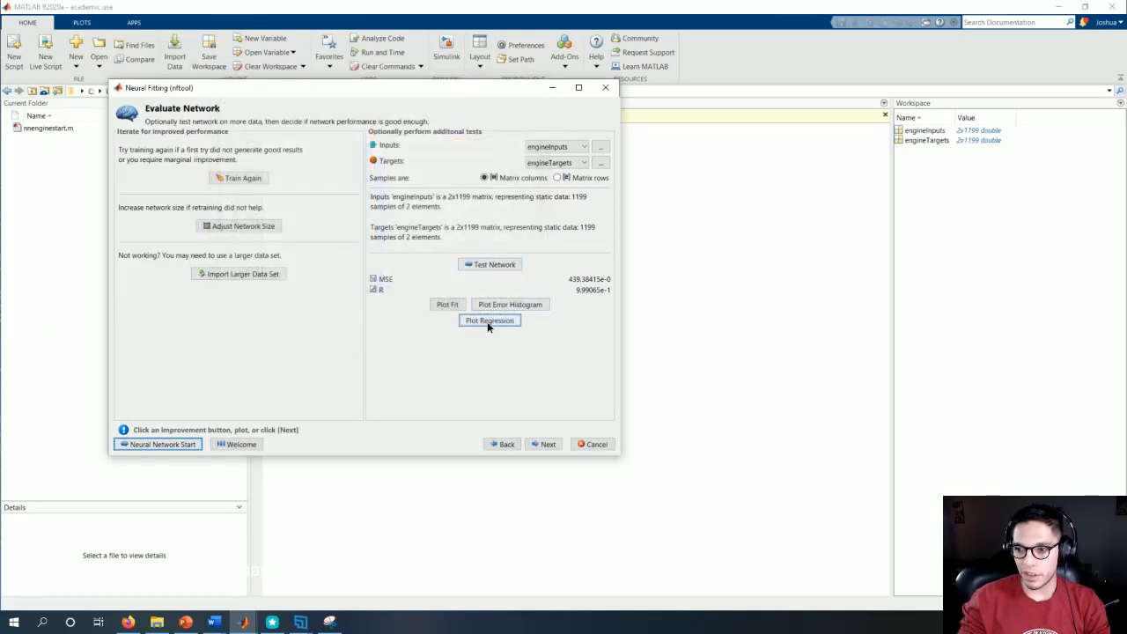
pyautogui.click(489, 321)
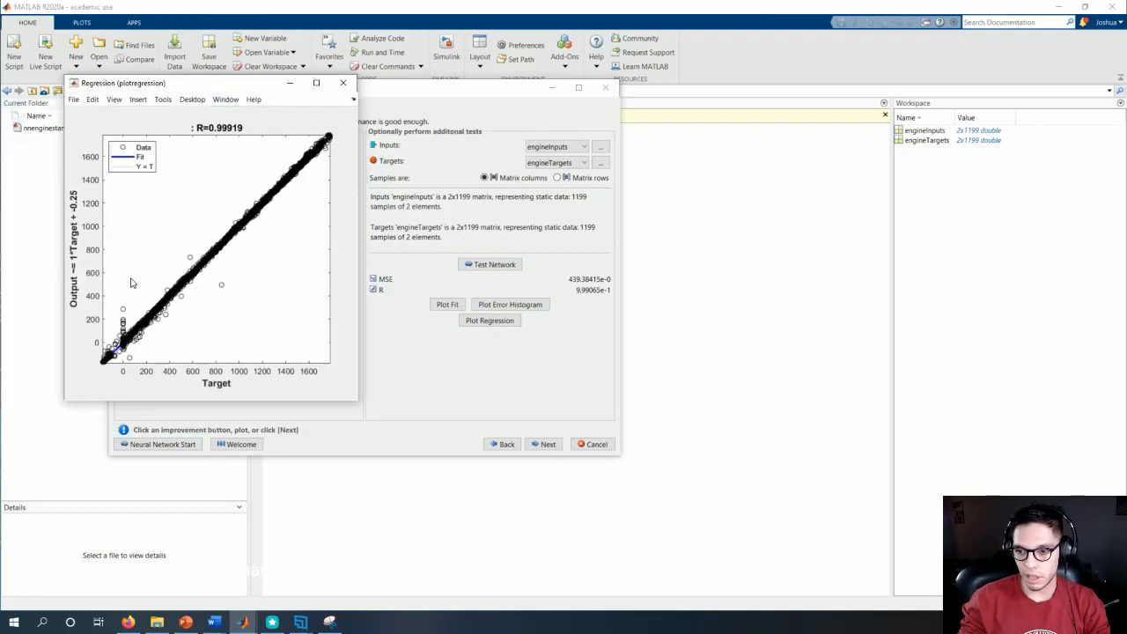
pyautogui.click(343, 83)
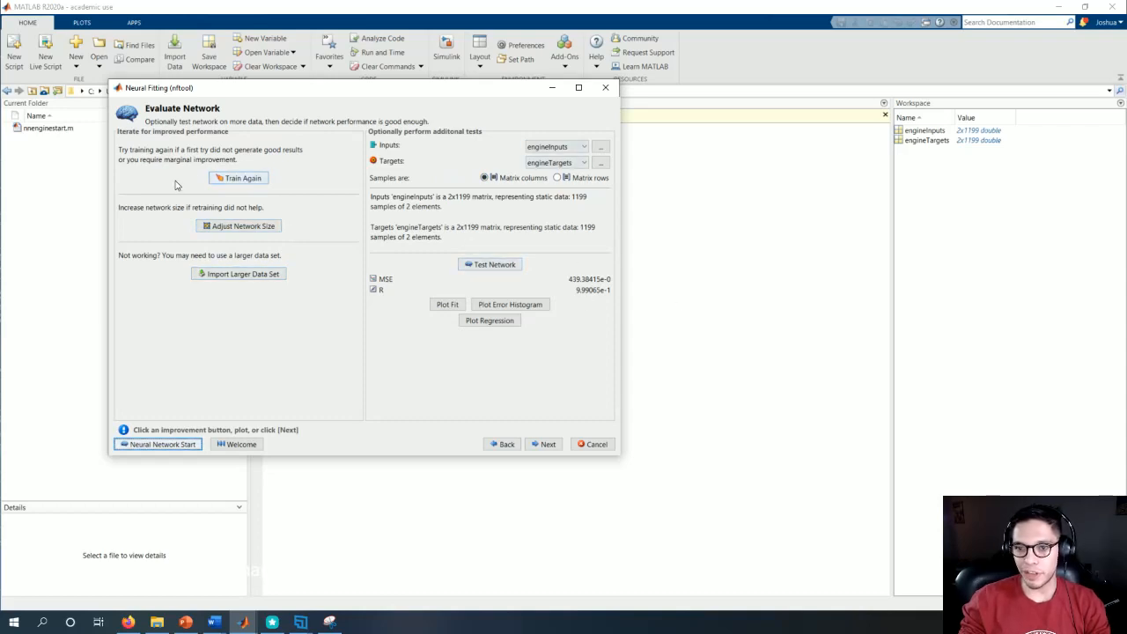
# Proceed past evaluation and deployment to saving the results, and generate a simple script that reproduces the training and testing.
pyautogui.click(236, 178)
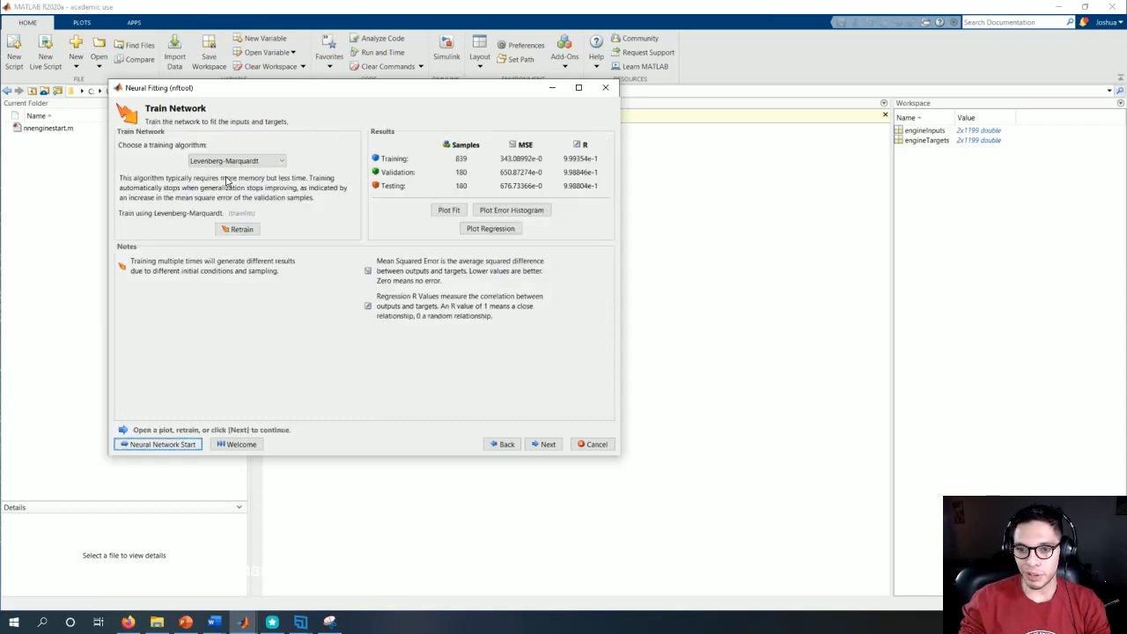
pyautogui.click(544, 446)
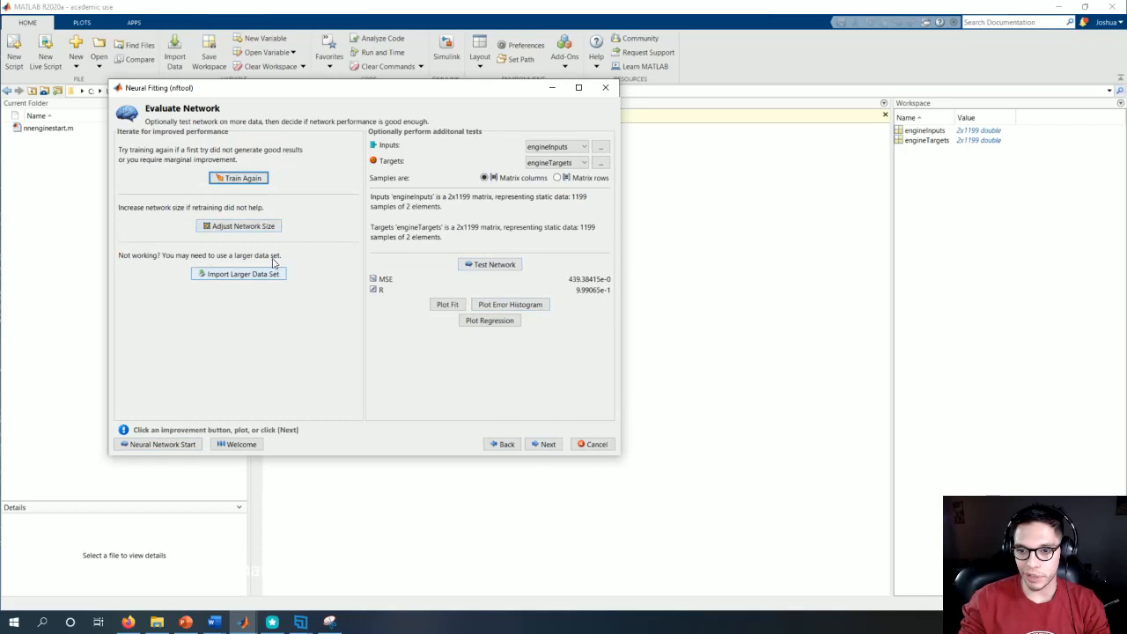
pyautogui.click(546, 446)
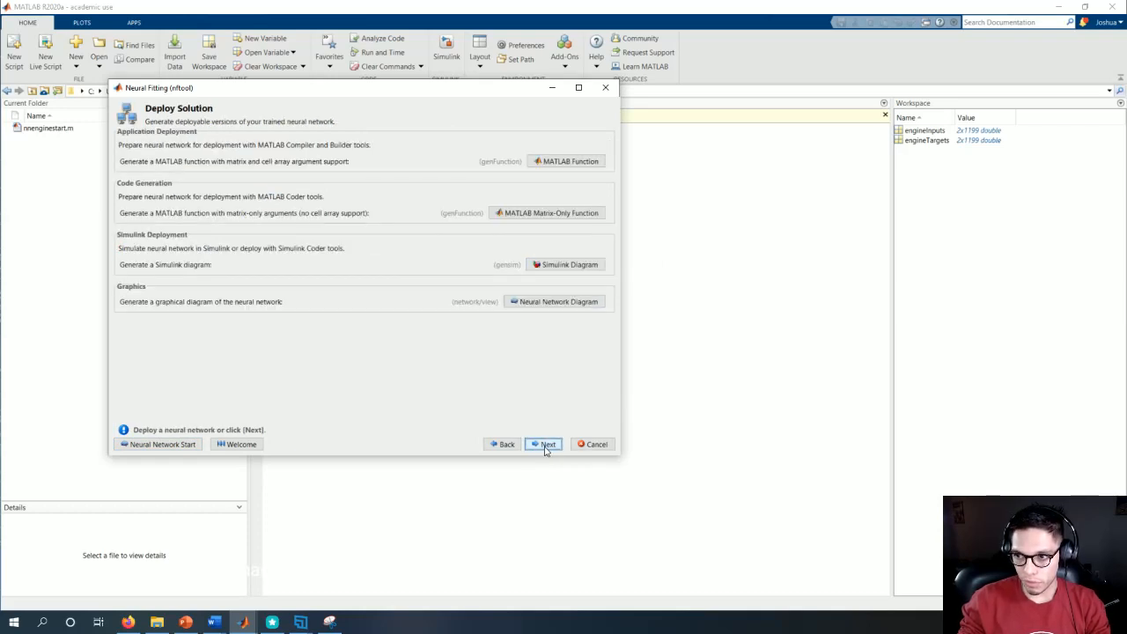
pyautogui.click(546, 446)
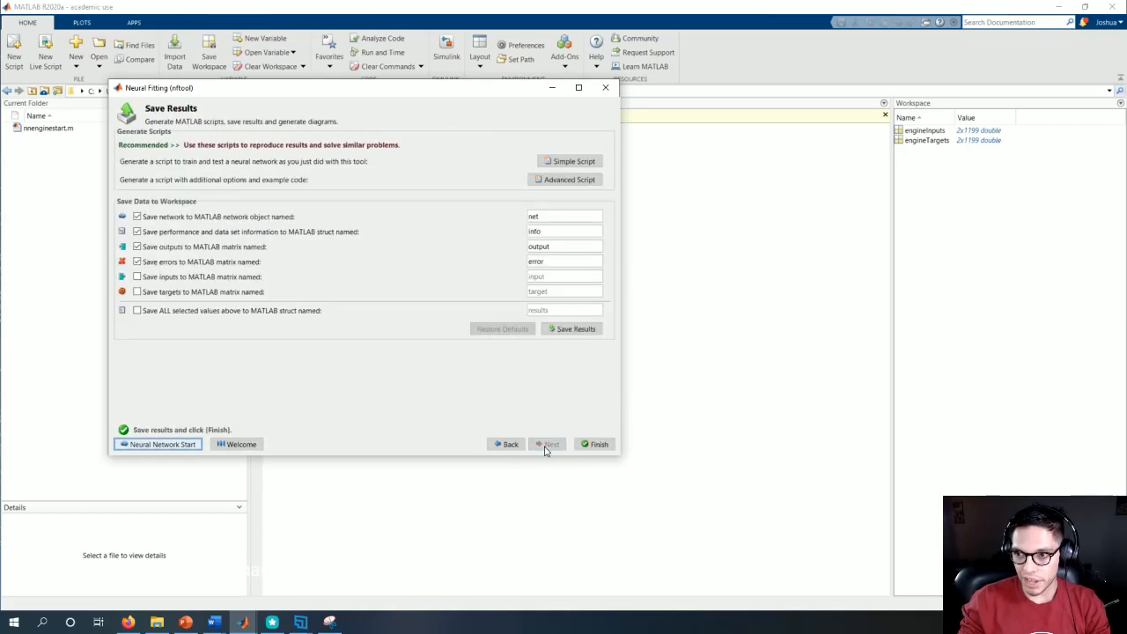
pyautogui.click(564, 160)
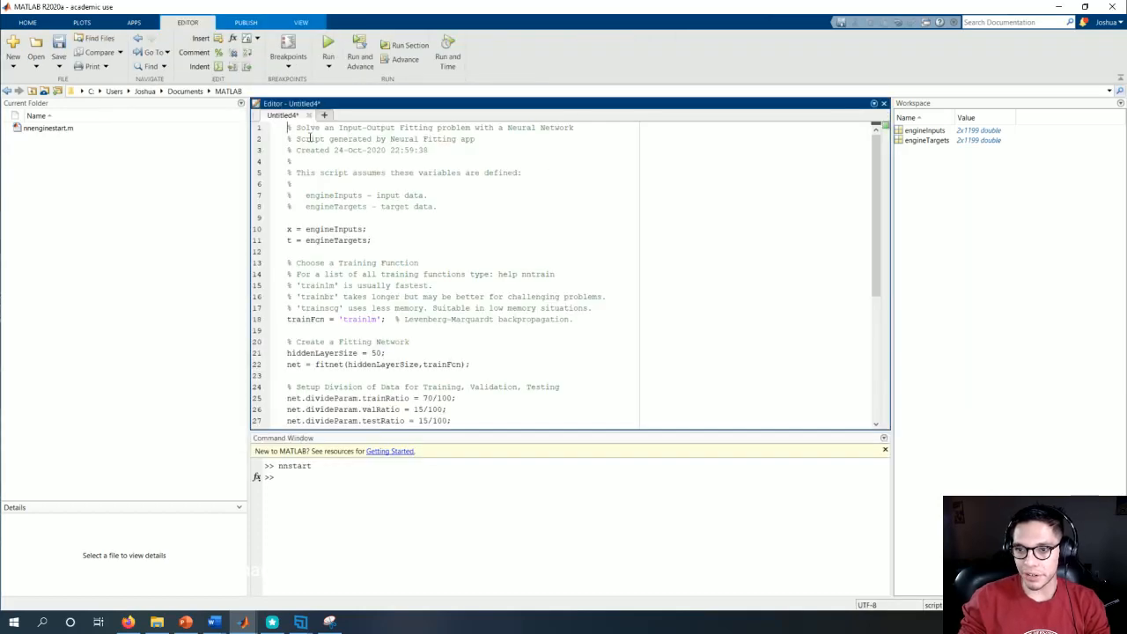
# Examine the generated script, including its variable assumptions, training function, hidden layer size, data division ratios, and training and testing commands.
pyautogui.moveTo(288, 128); pyautogui.dragTo(487, 173)
pyautogui.scroll(-1, 522, 229)
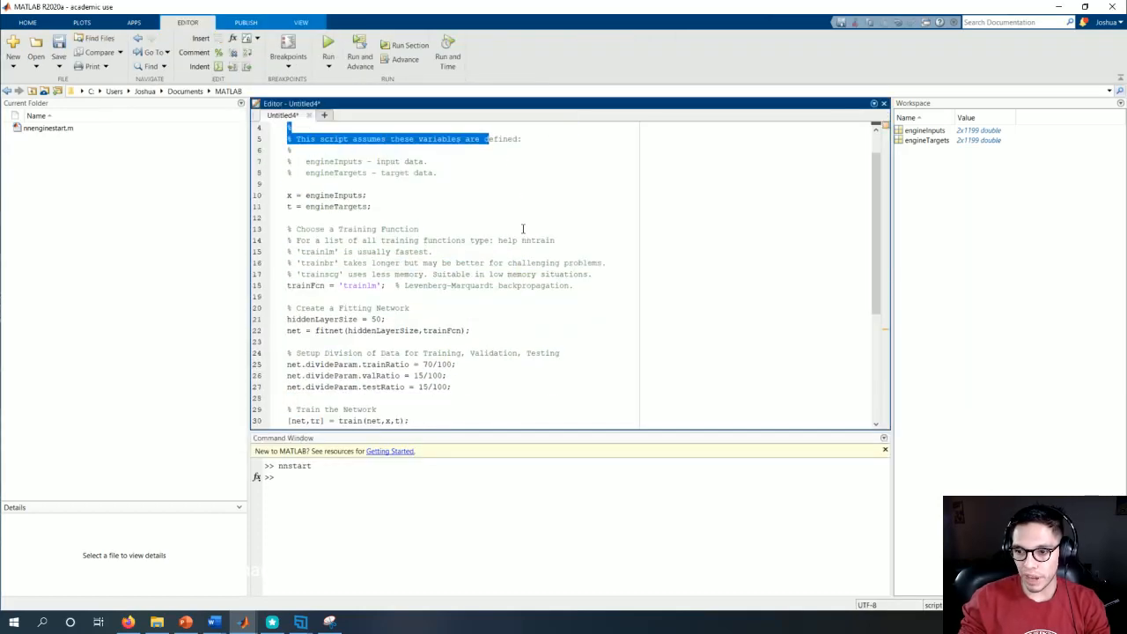
pyautogui.click(368, 319)
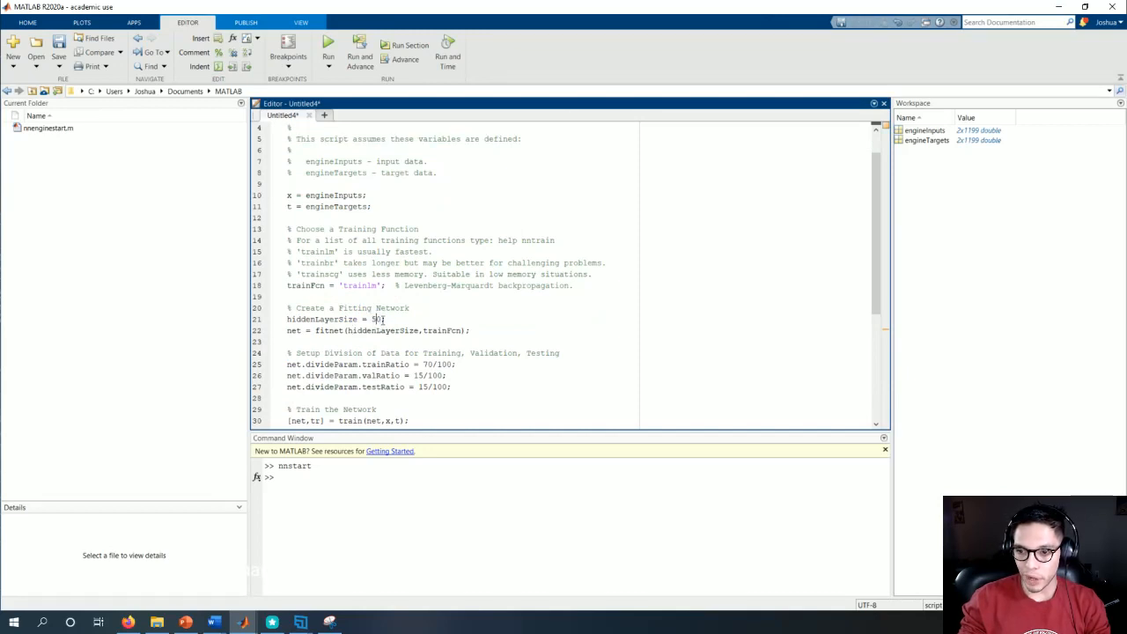
pyautogui.moveTo(427, 364)
pyautogui.mouseDown()
pyautogui.moveTo(400, 364)
pyautogui.moveTo(429, 375)
pyautogui.mouseUp()
pyautogui.click(431, 364)
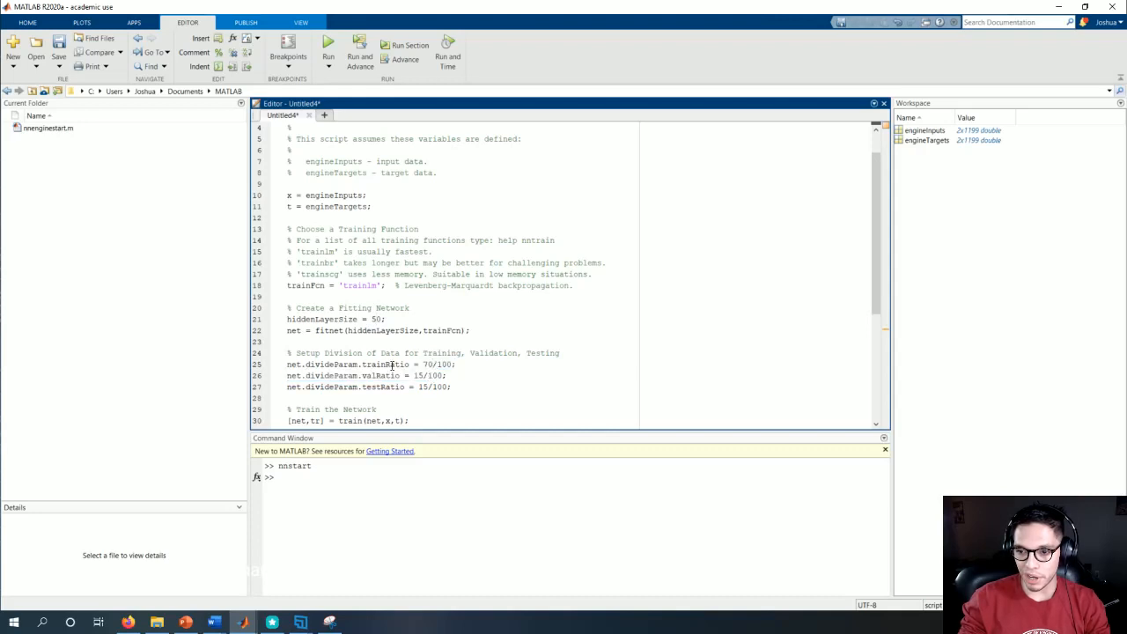
pyautogui.scroll(-6, 368, 393)
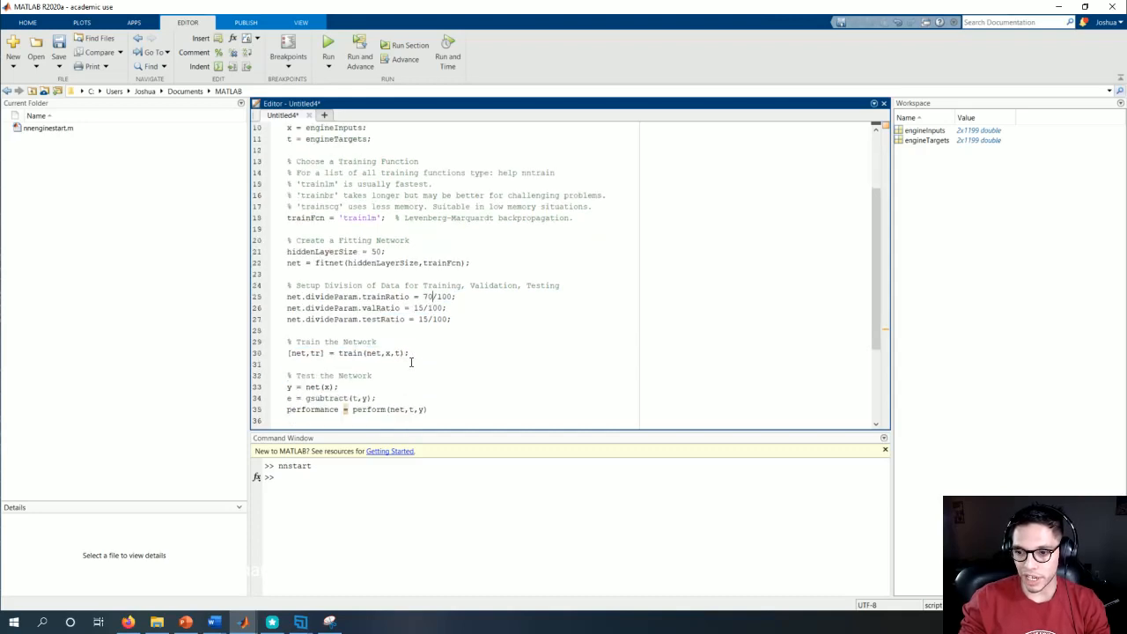
pyautogui.scroll(3, 393, 281)
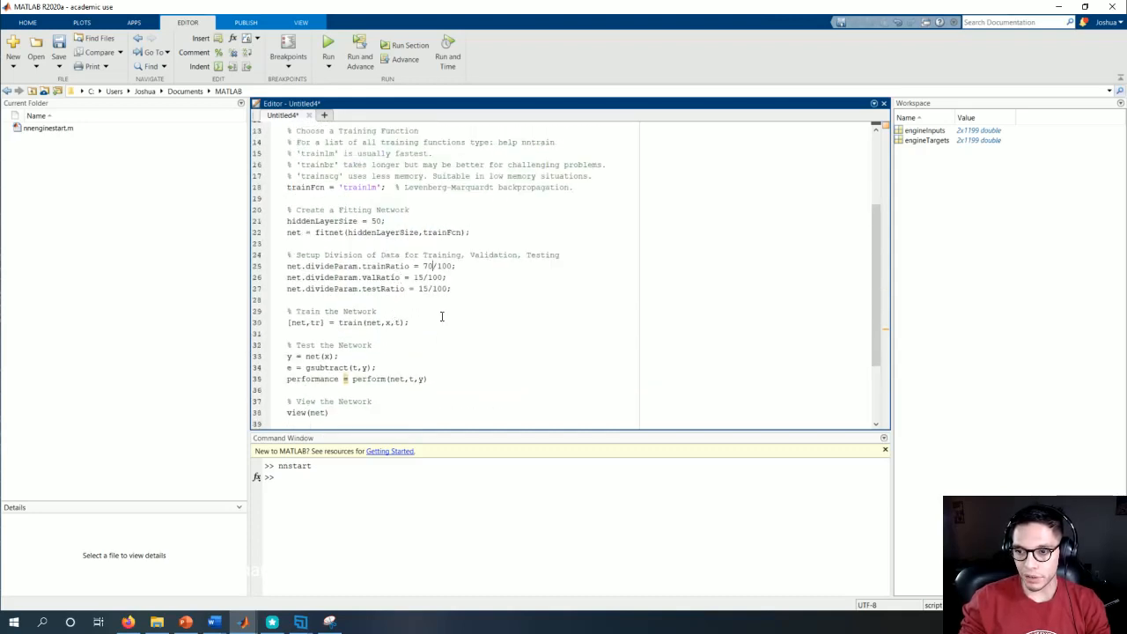
pyautogui.scroll(4, 457, 235)
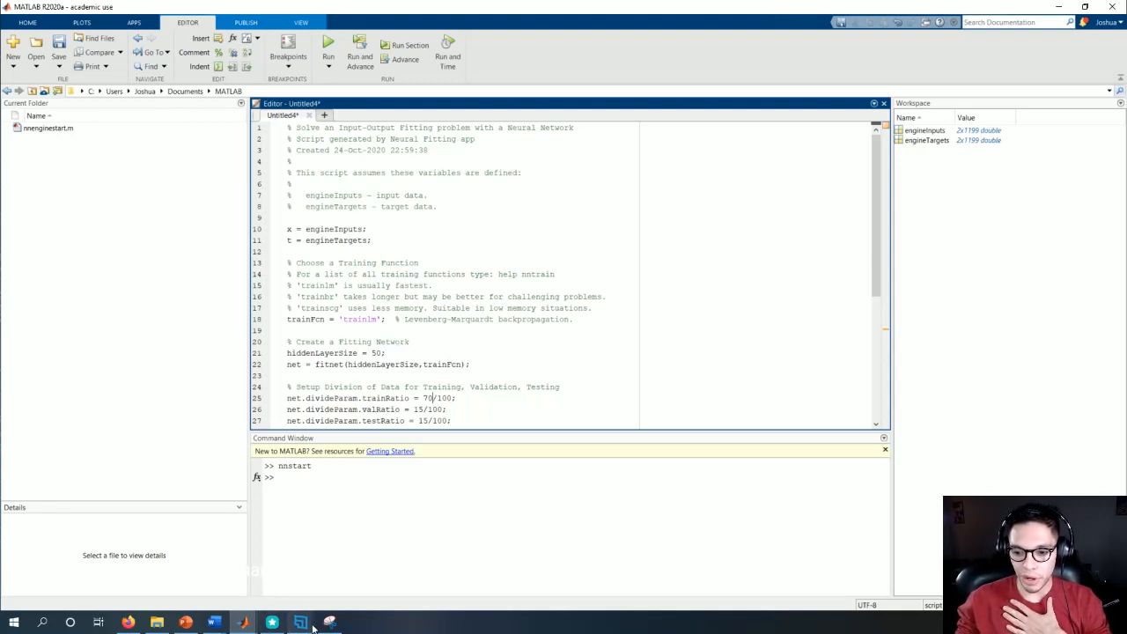
# Return to the Neural Fitting window and go back to Neural Network Start.
pyautogui.moveTo(244, 625)
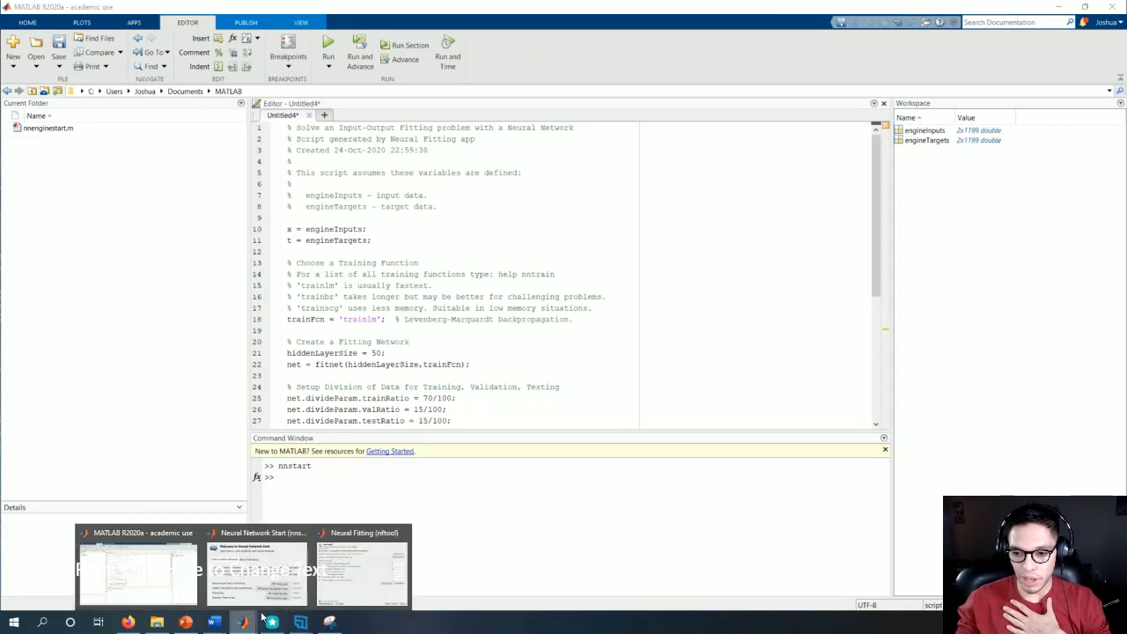
pyautogui.click(340, 574)
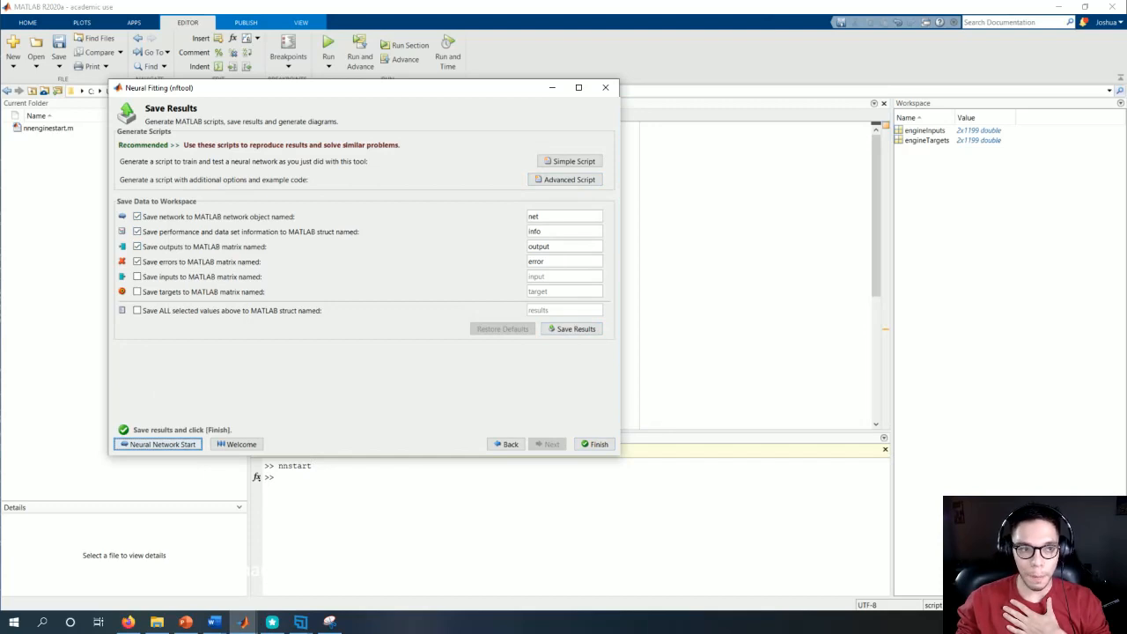
pyautogui.click(158, 443)
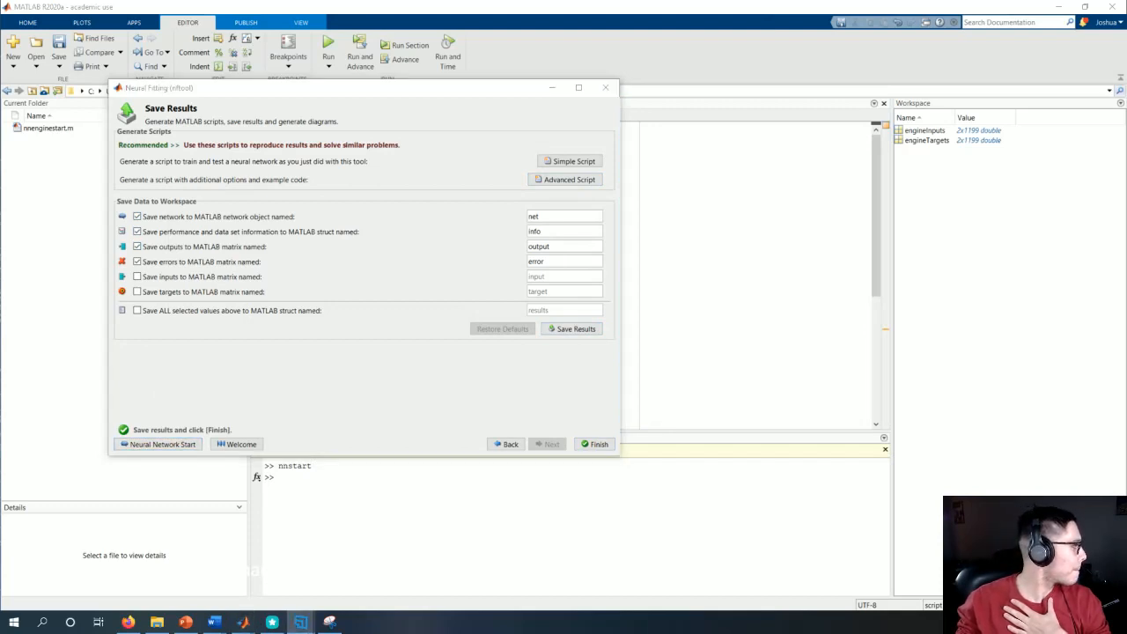